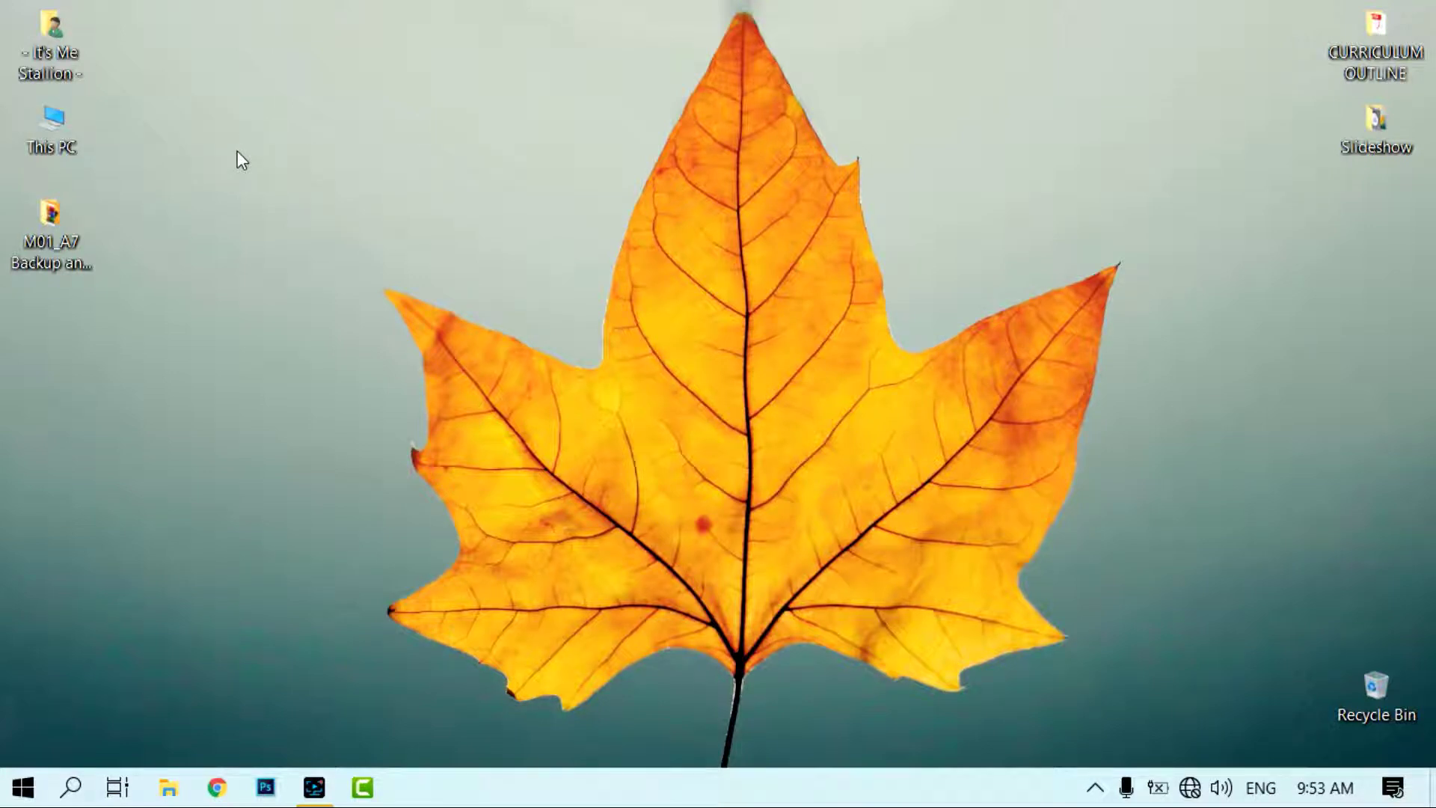
- Check This PC for the BeardBoy Tamil-Tech (E:) drive and close the window
{"action": "left_click", "coordinate": [45, 121]}
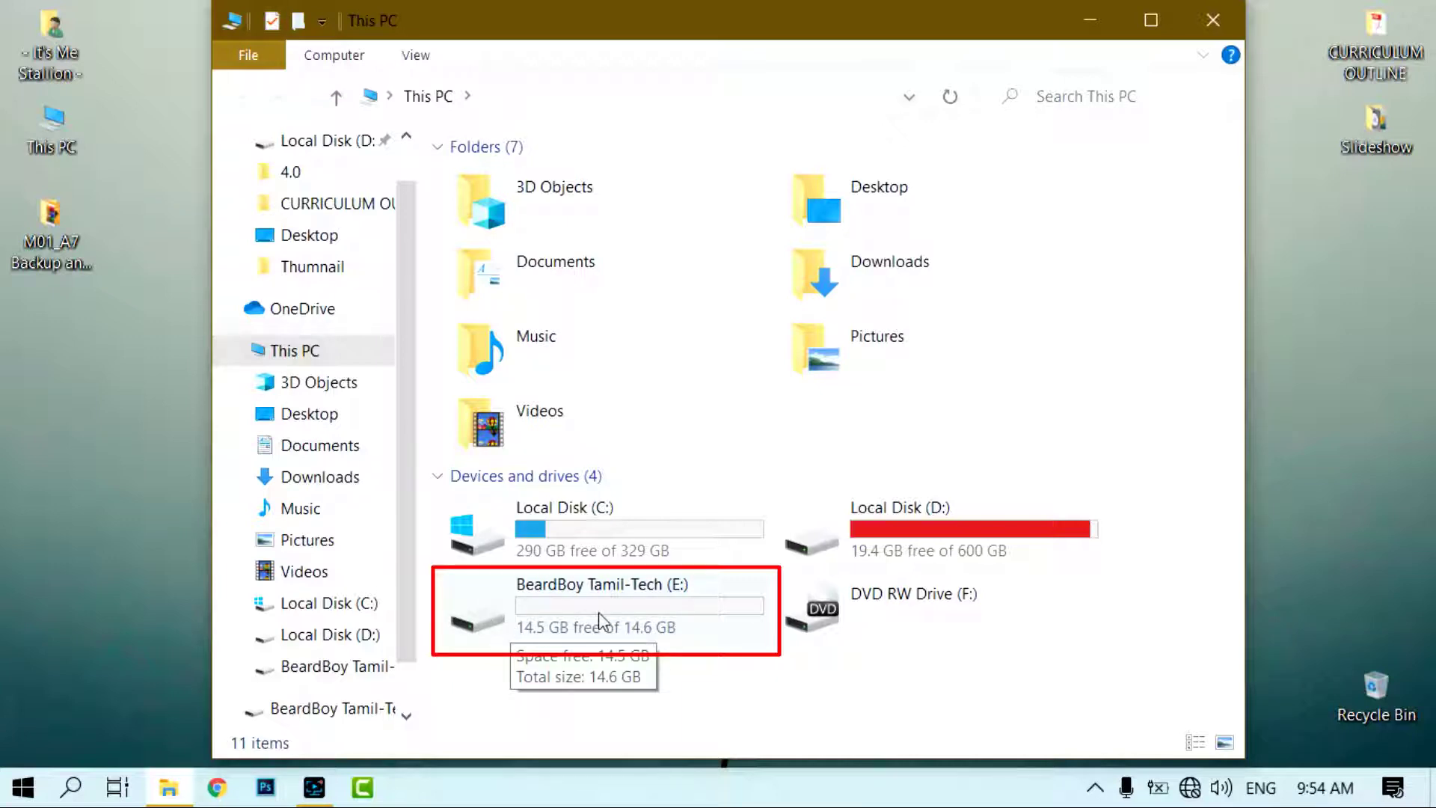
{"action": "left_click", "coordinate": [1212, 27]}
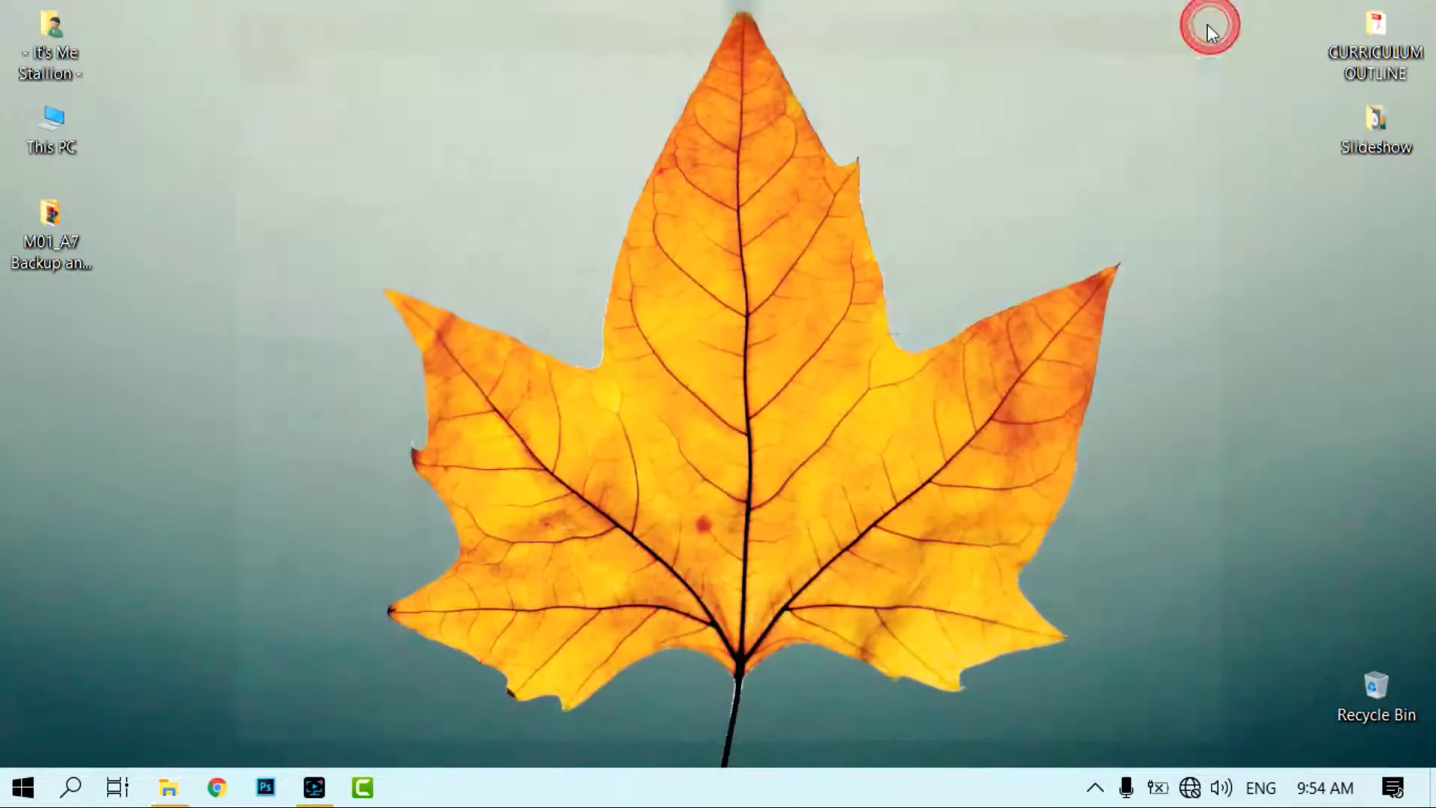
- Open the Windows Backup settings and add the BeardBoy Tamil-Tech (E:) drive as the File History backup drive
{"action": "key", "text": "super"}
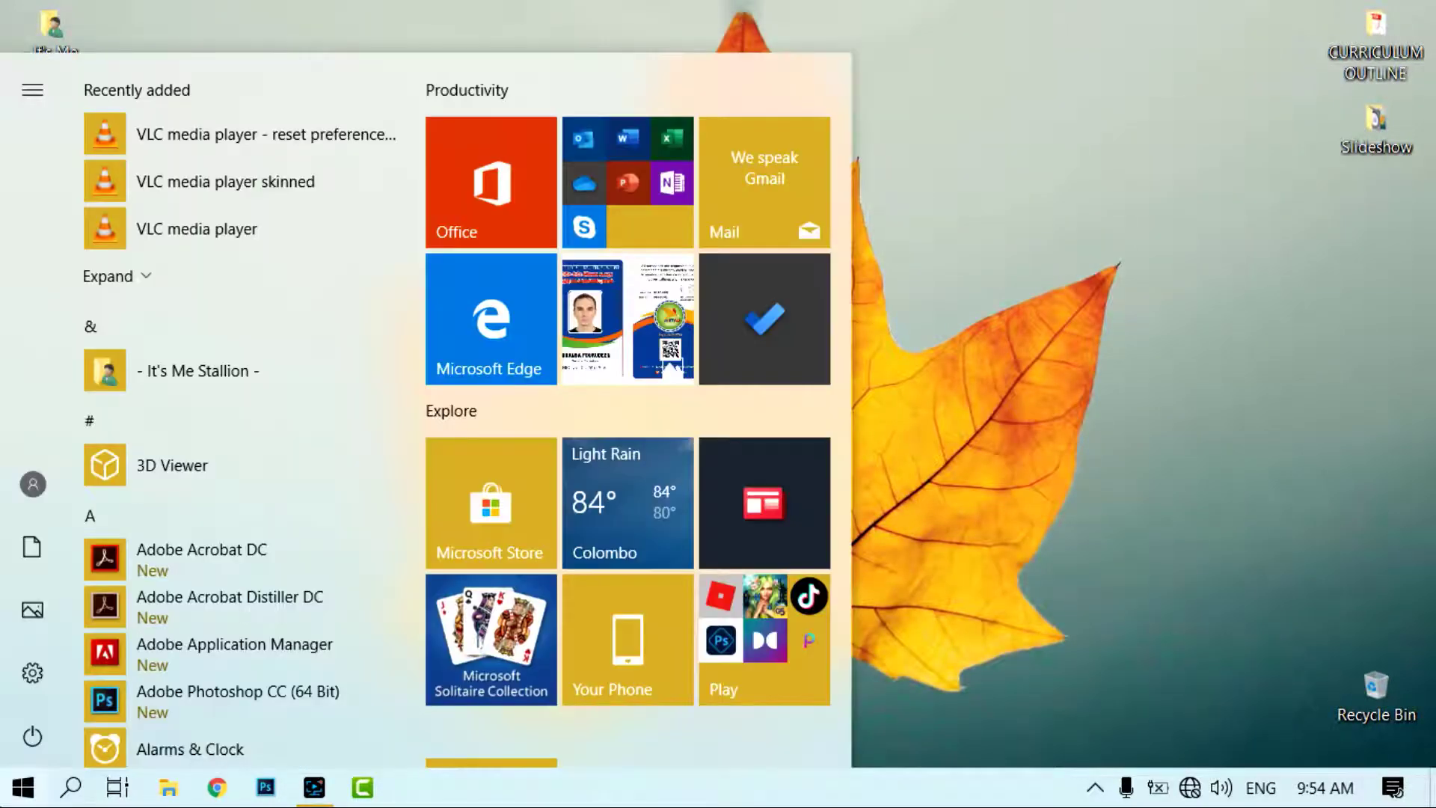
{"action": "left_click", "coordinate": [41, 677]}
{"action": "scroll", "coordinate": [643, 419], "scroll_direction": "down", "scroll_amount": 1}
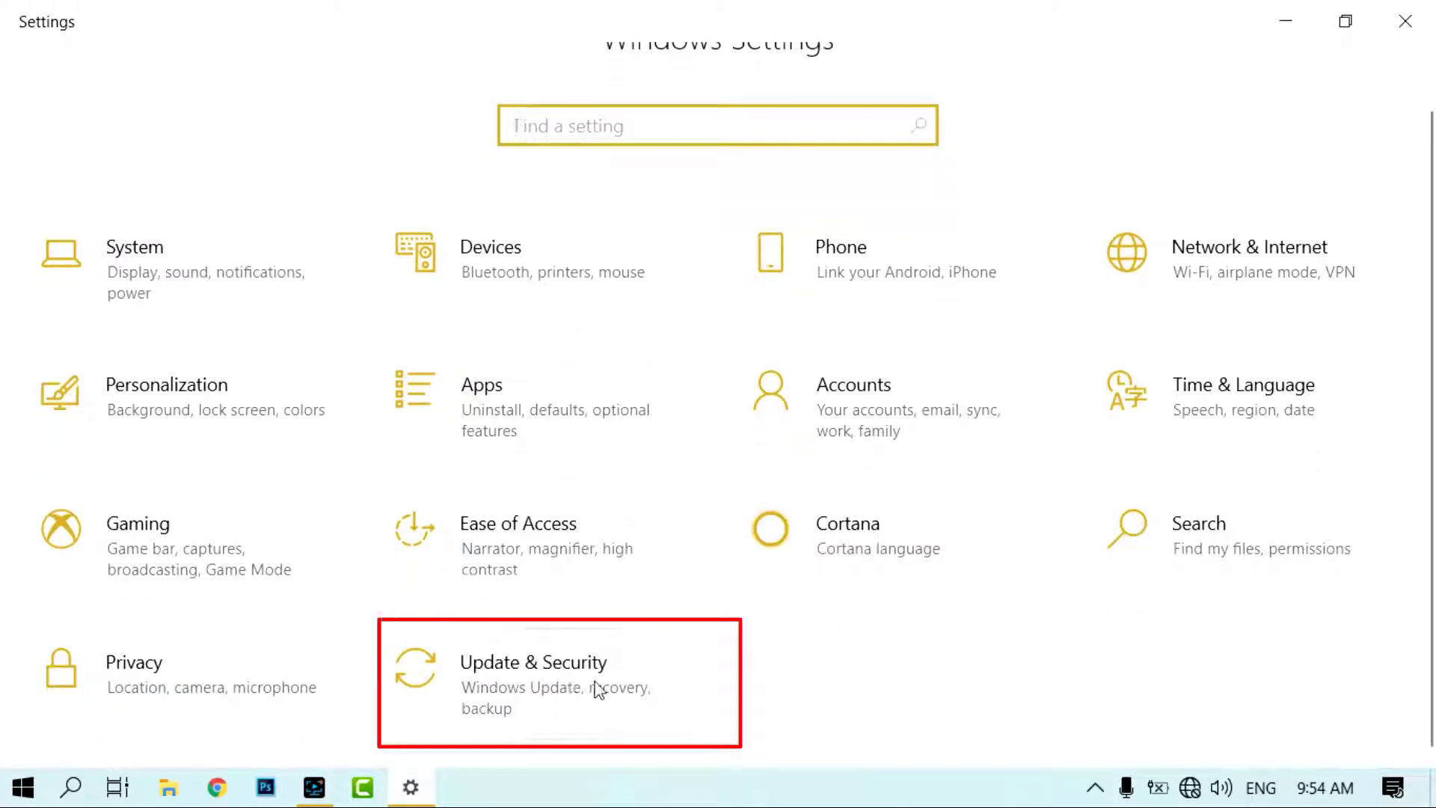
{"action": "left_click", "coordinate": [521, 686]}
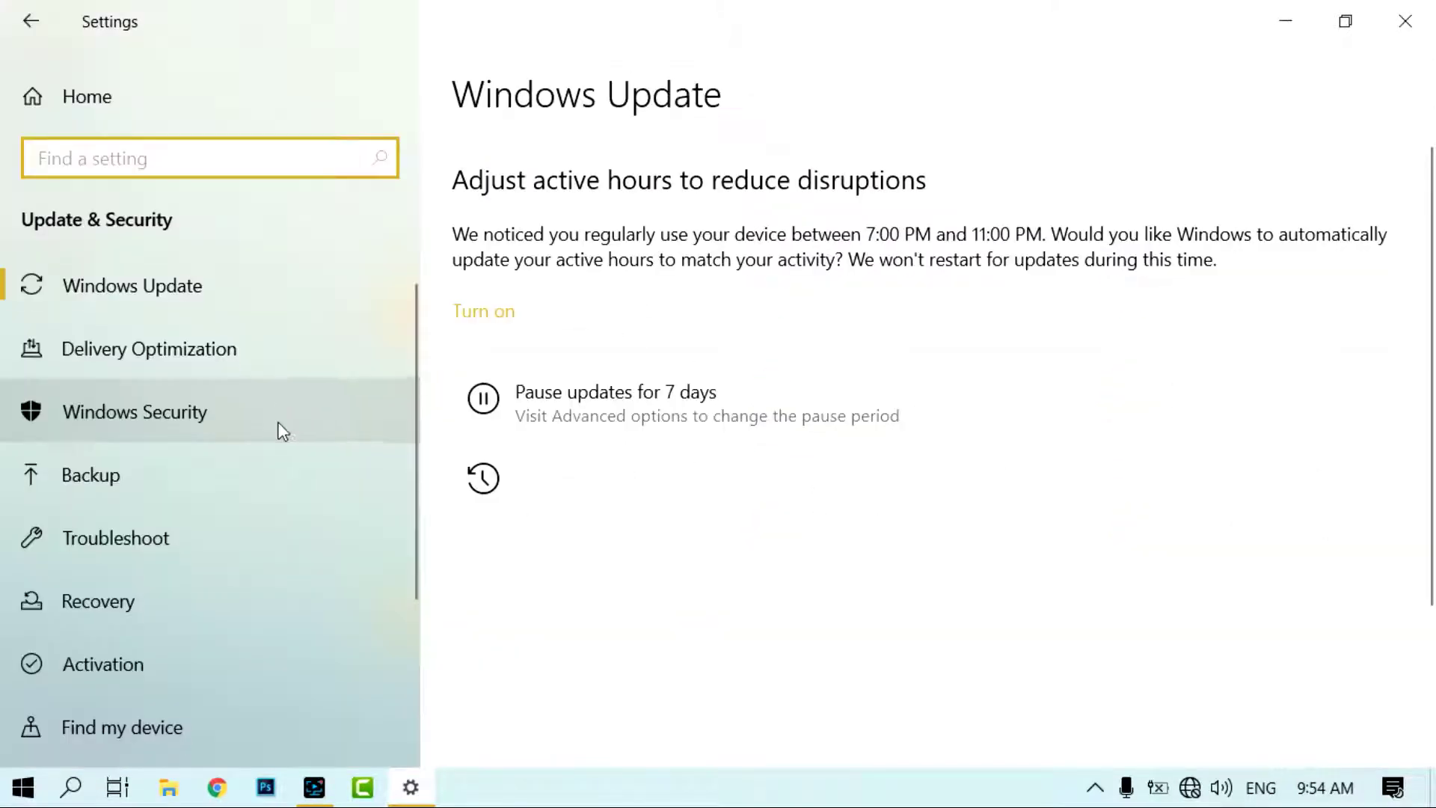
{"action": "scroll", "coordinate": [275, 464], "scroll_direction": "down", "scroll_amount": 3}
{"action": "scroll", "coordinate": [169, 423], "scroll_direction": "up", "scroll_amount": 2}
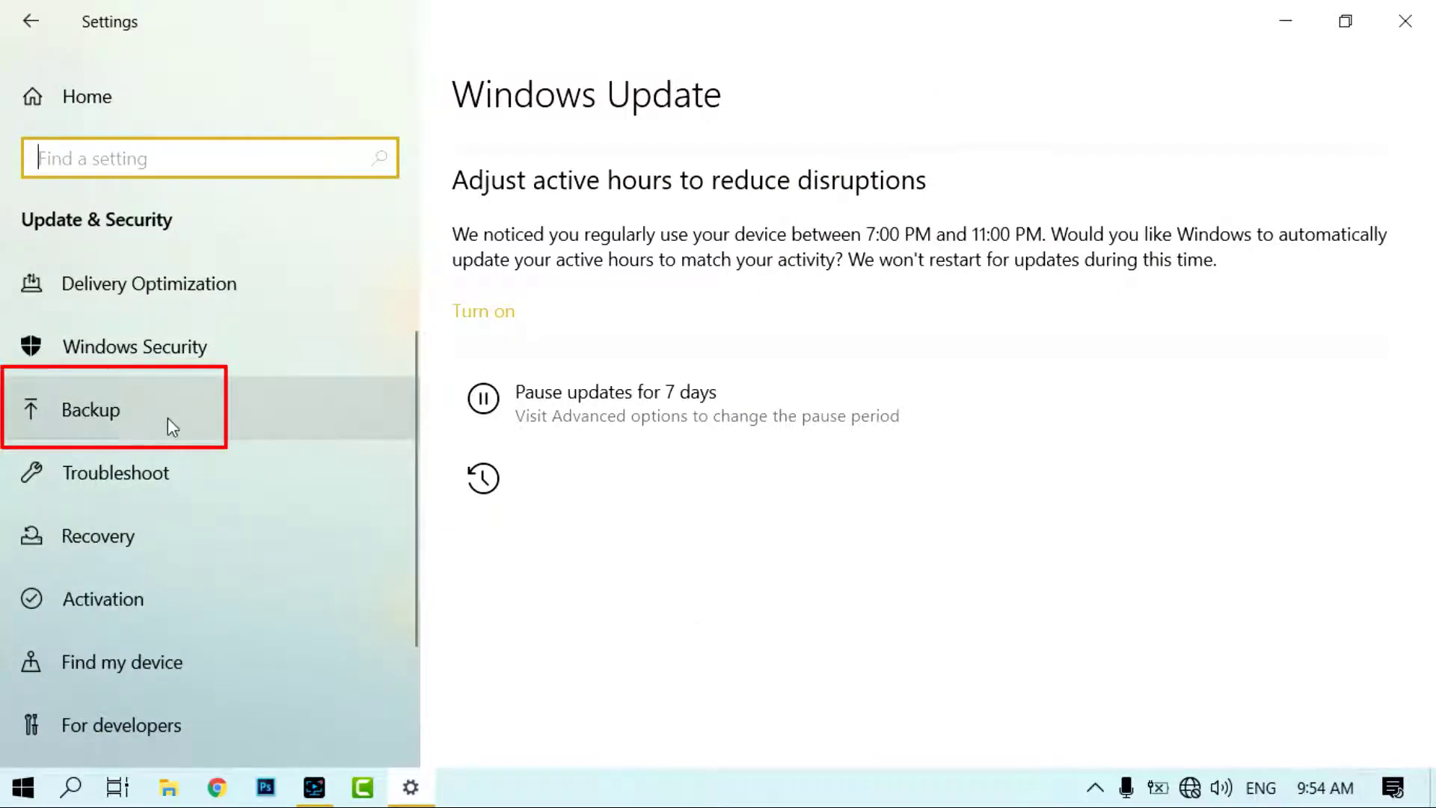
{"action": "left_click", "coordinate": [163, 418]}
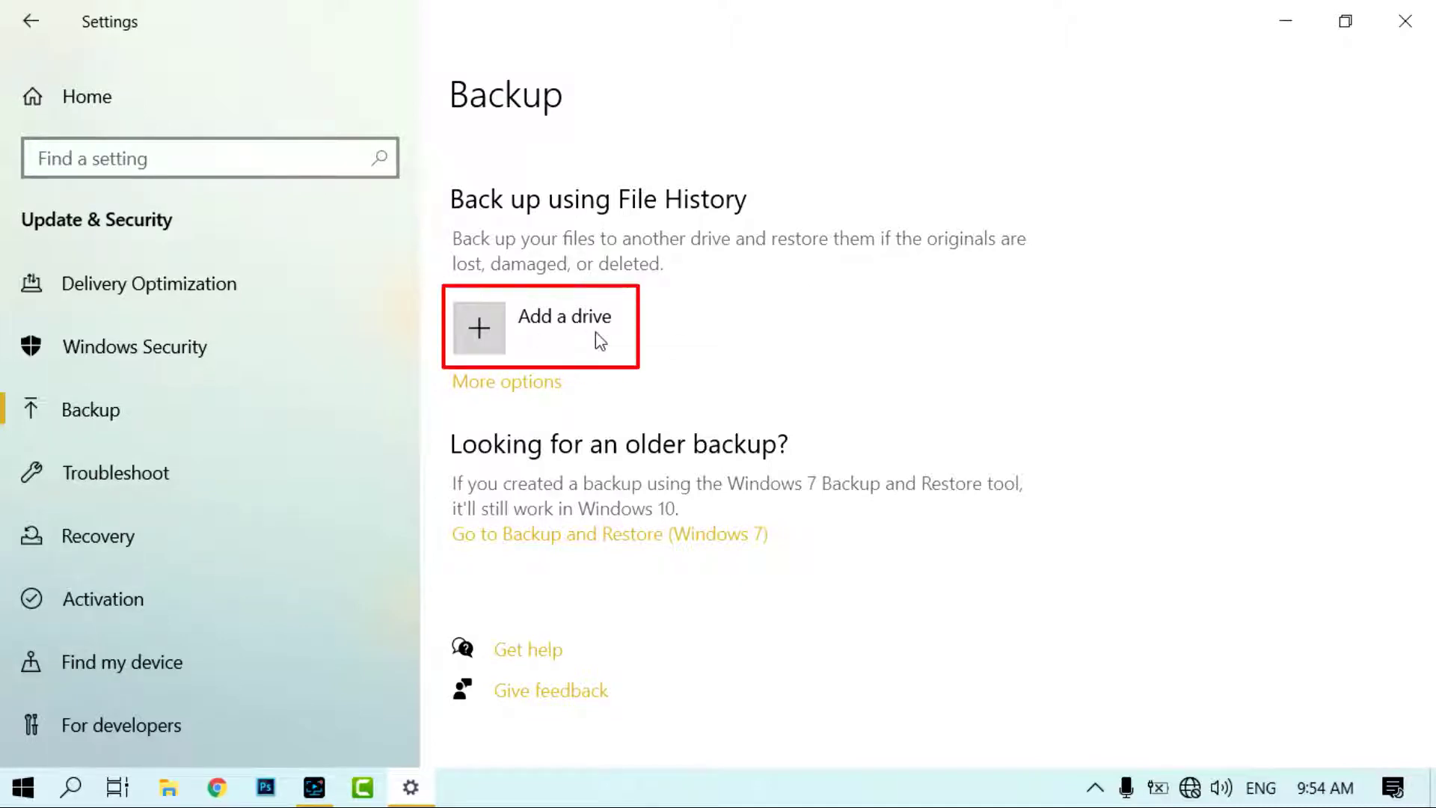
{"action": "left_click", "coordinate": [488, 341]}
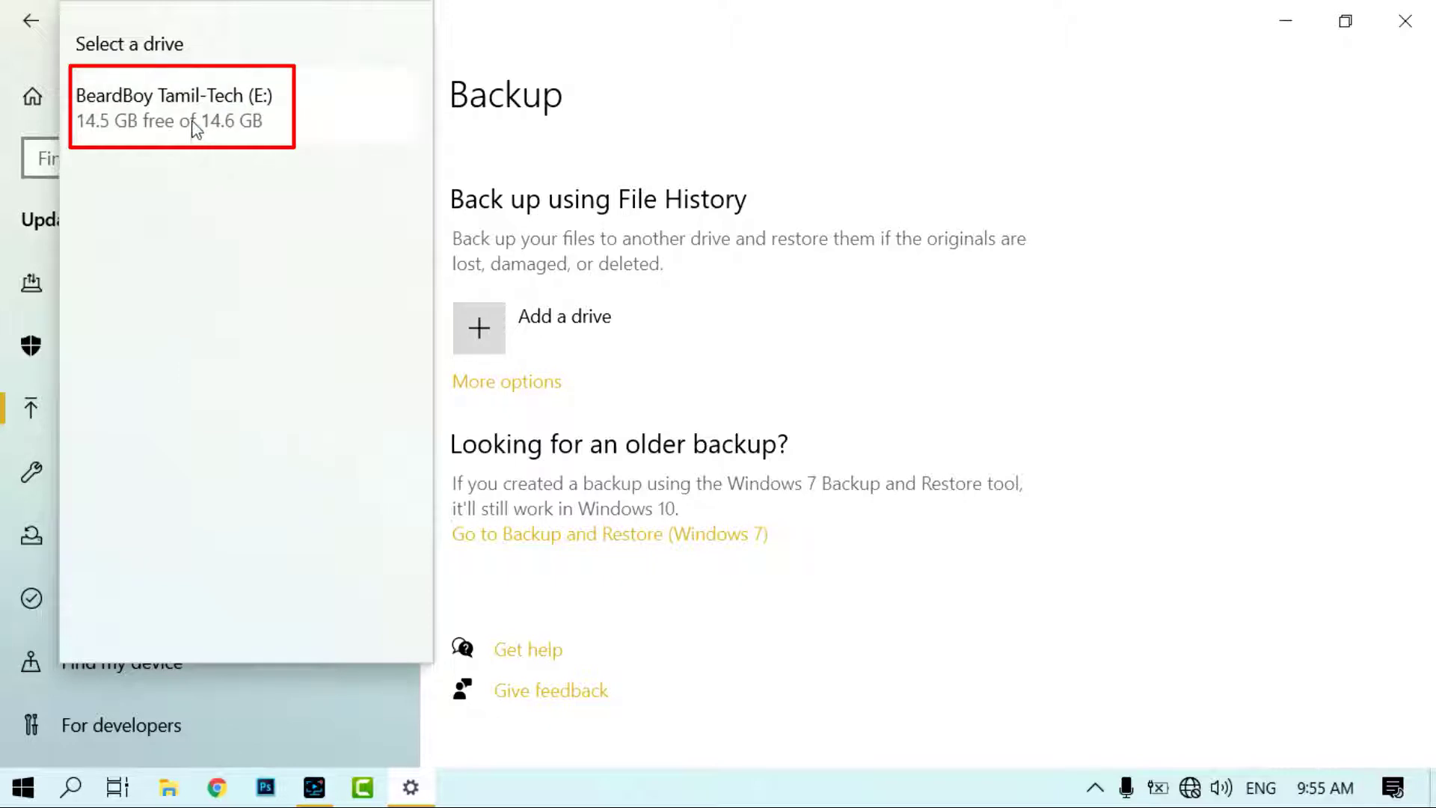
{"action": "left_click", "coordinate": [232, 122]}
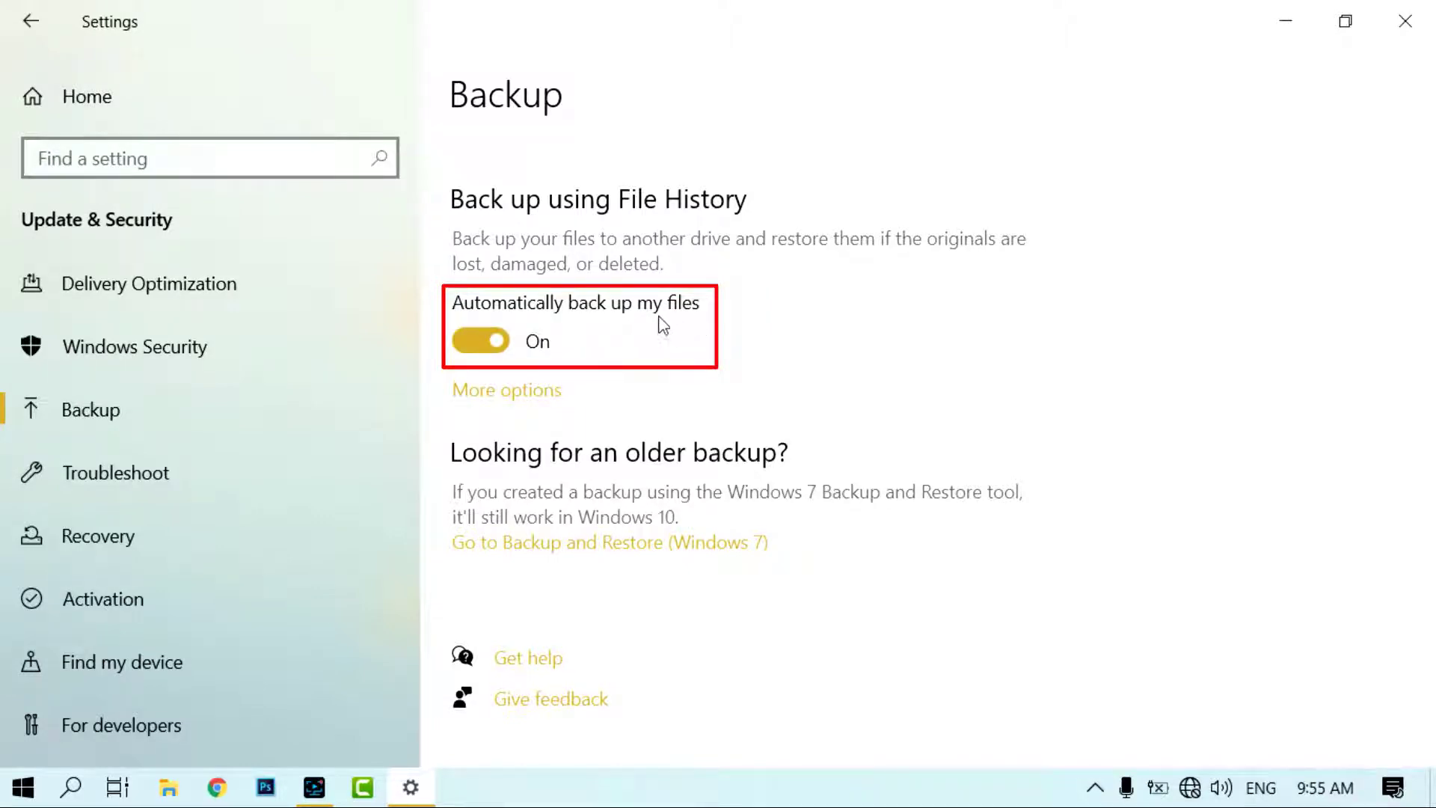
- Open the additional File History options and keep backups running every hour and retained forever
{"action": "left_click", "coordinate": [510, 404]}
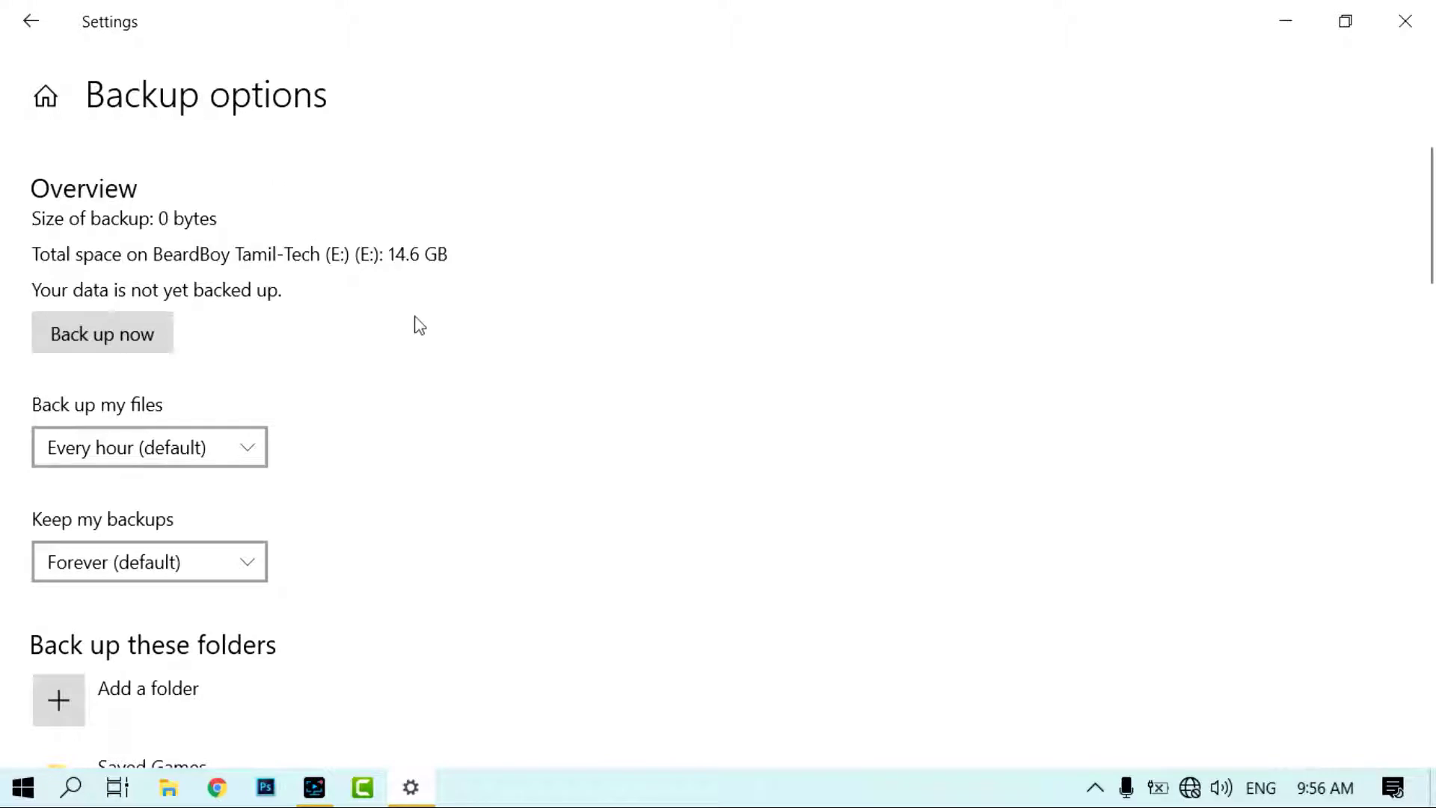
{"action": "scroll", "coordinate": [429, 379], "scroll_direction": "down", "scroll_amount": 2}
{"action": "scroll", "coordinate": [429, 379], "scroll_direction": "up", "scroll_amount": 2}
{"action": "left_click", "coordinate": [123, 459]}
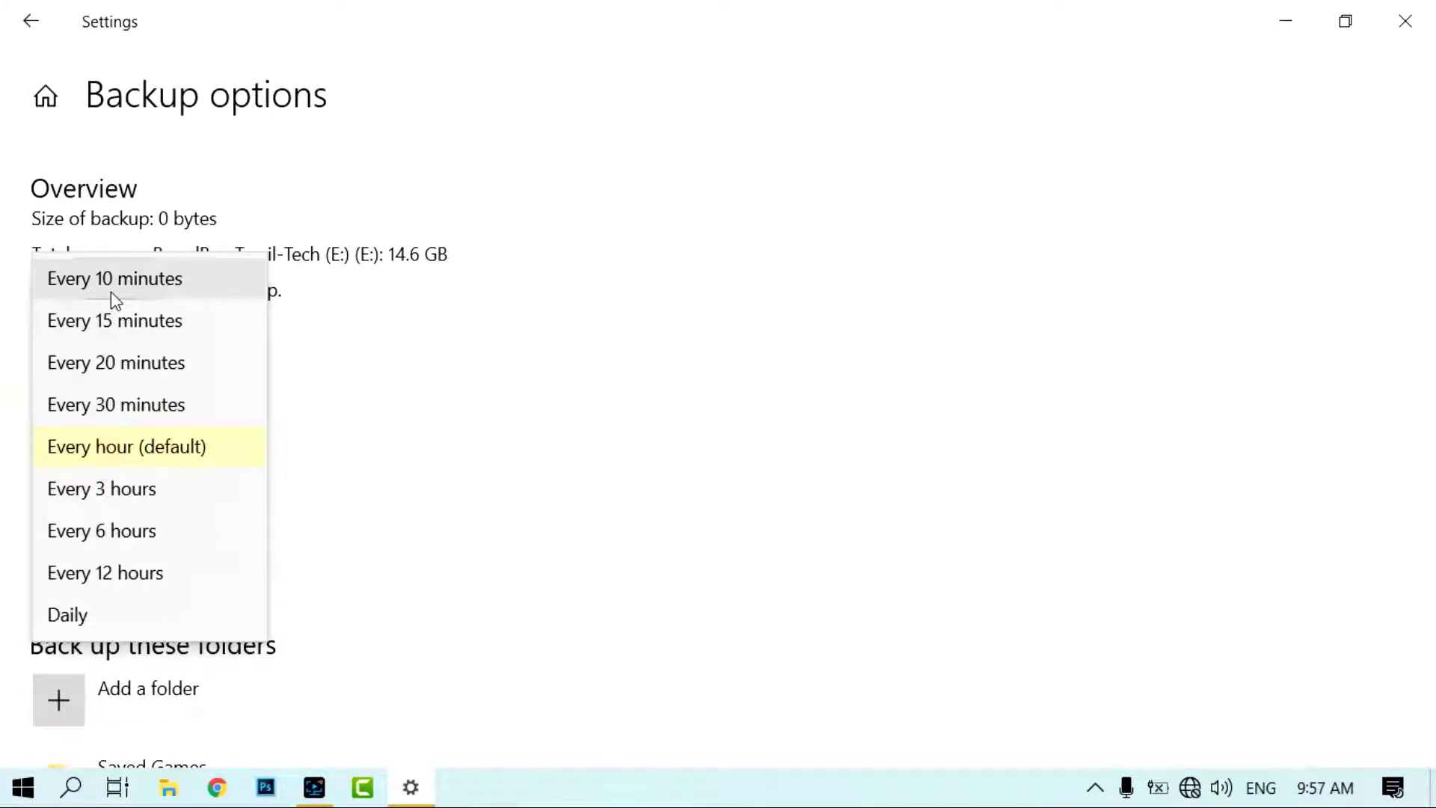
{"action": "left_click", "coordinate": [158, 458]}
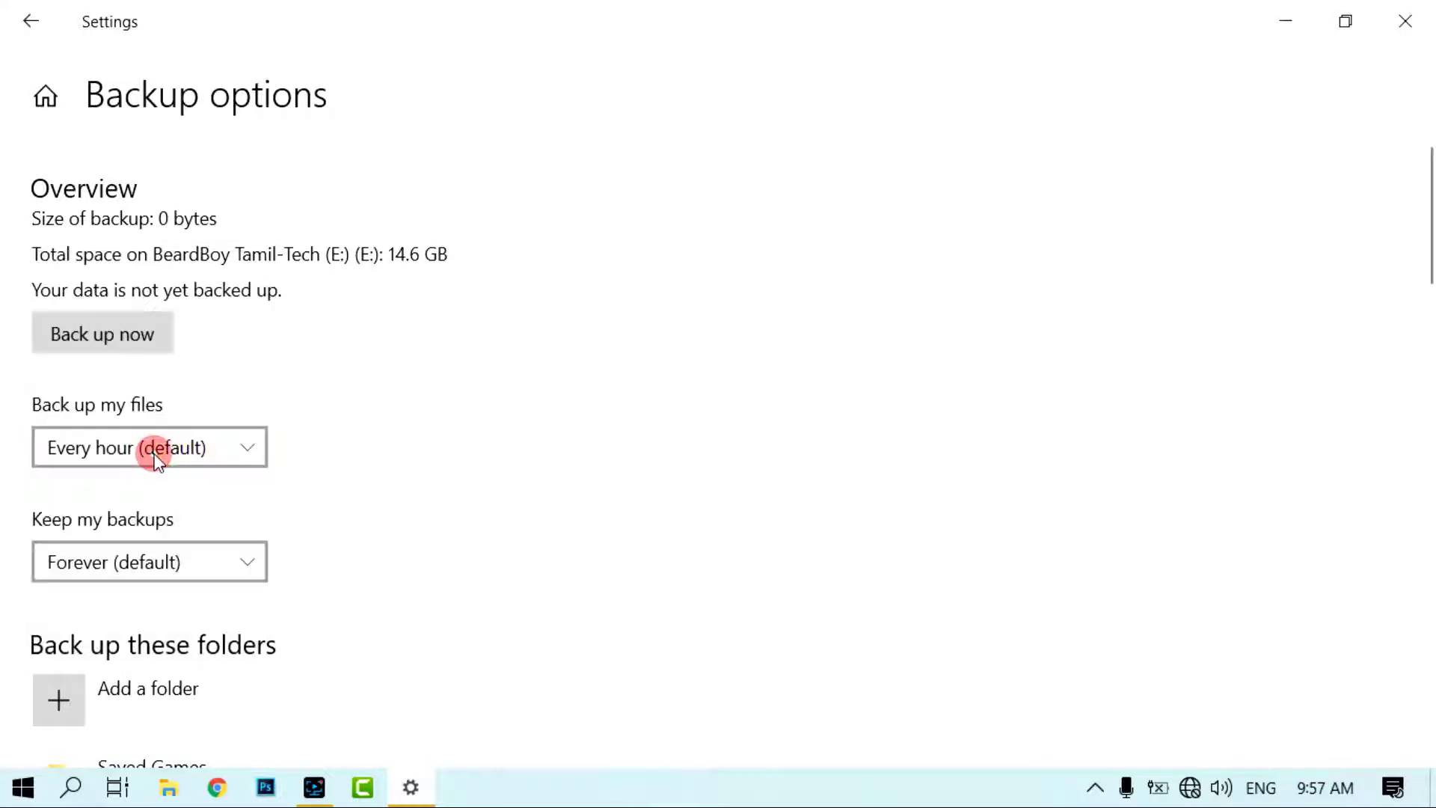
{"action": "left_click", "coordinate": [179, 565]}
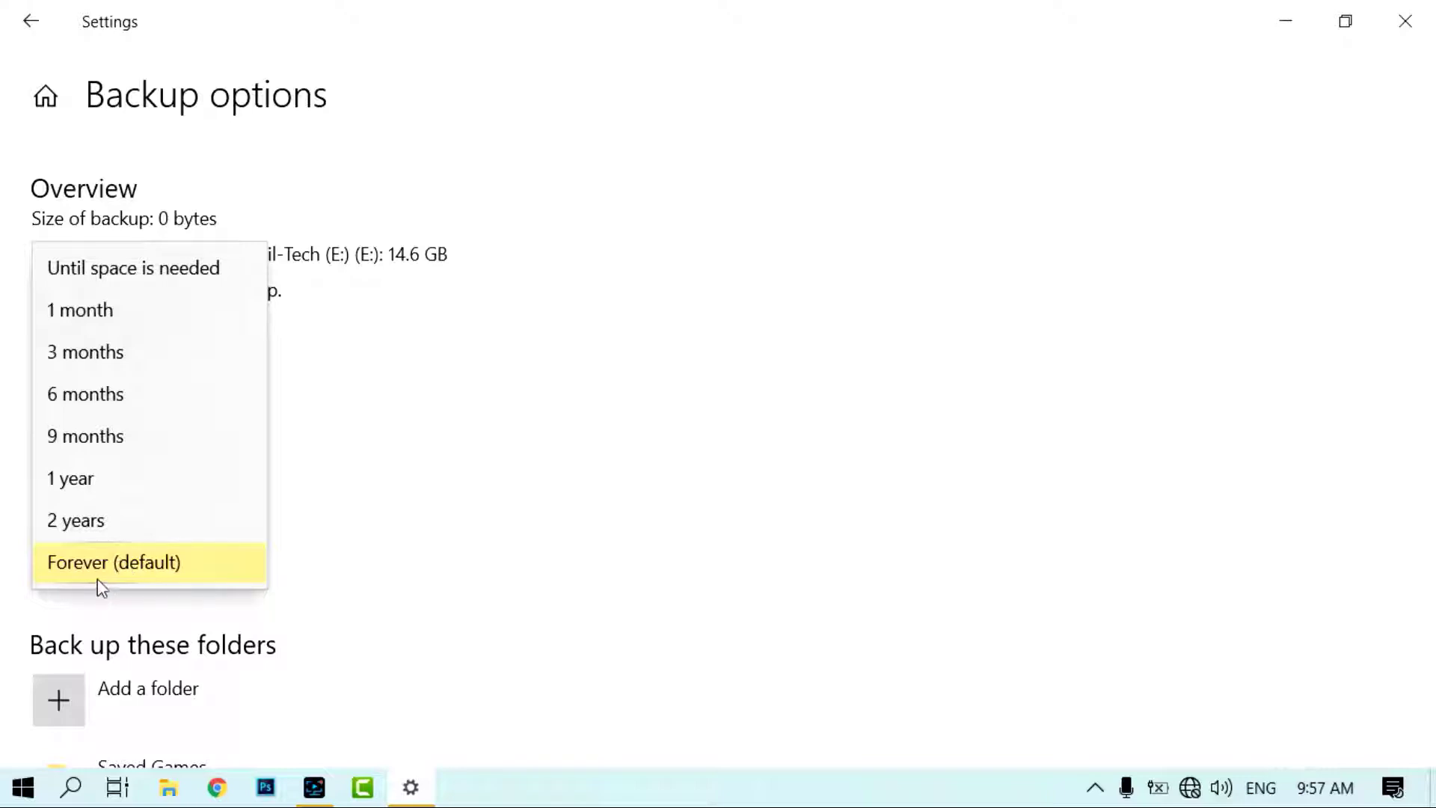
{"action": "left_click", "coordinate": [137, 571]}
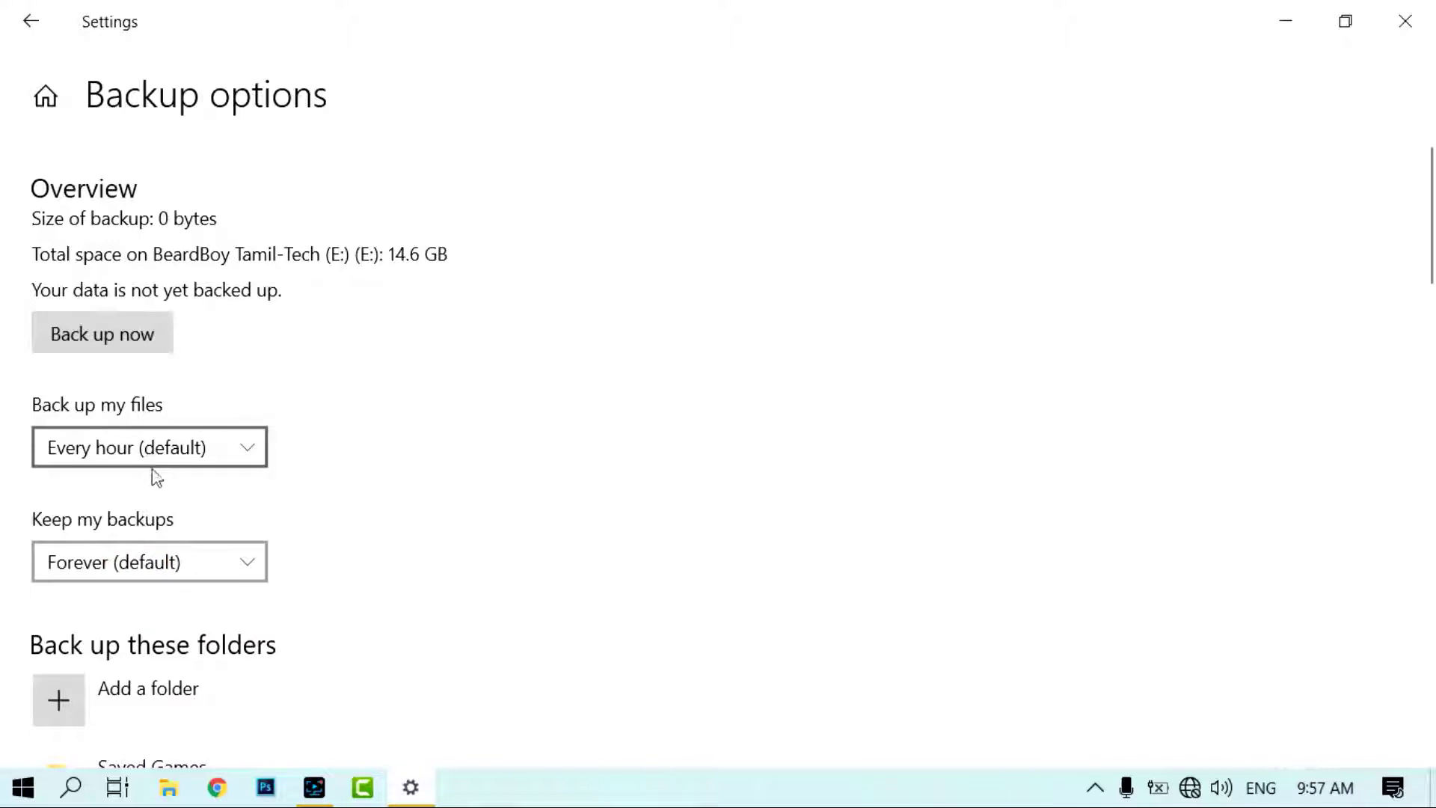
- Remove Links and the other unneeded folders from the list of backed-up folders, keeping only Downloads and Desktop
{"action": "scroll", "coordinate": [383, 493], "scroll_direction": "down", "scroll_amount": 3}
{"action": "scroll", "coordinate": [380, 500], "scroll_direction": "down", "scroll_amount": 3}
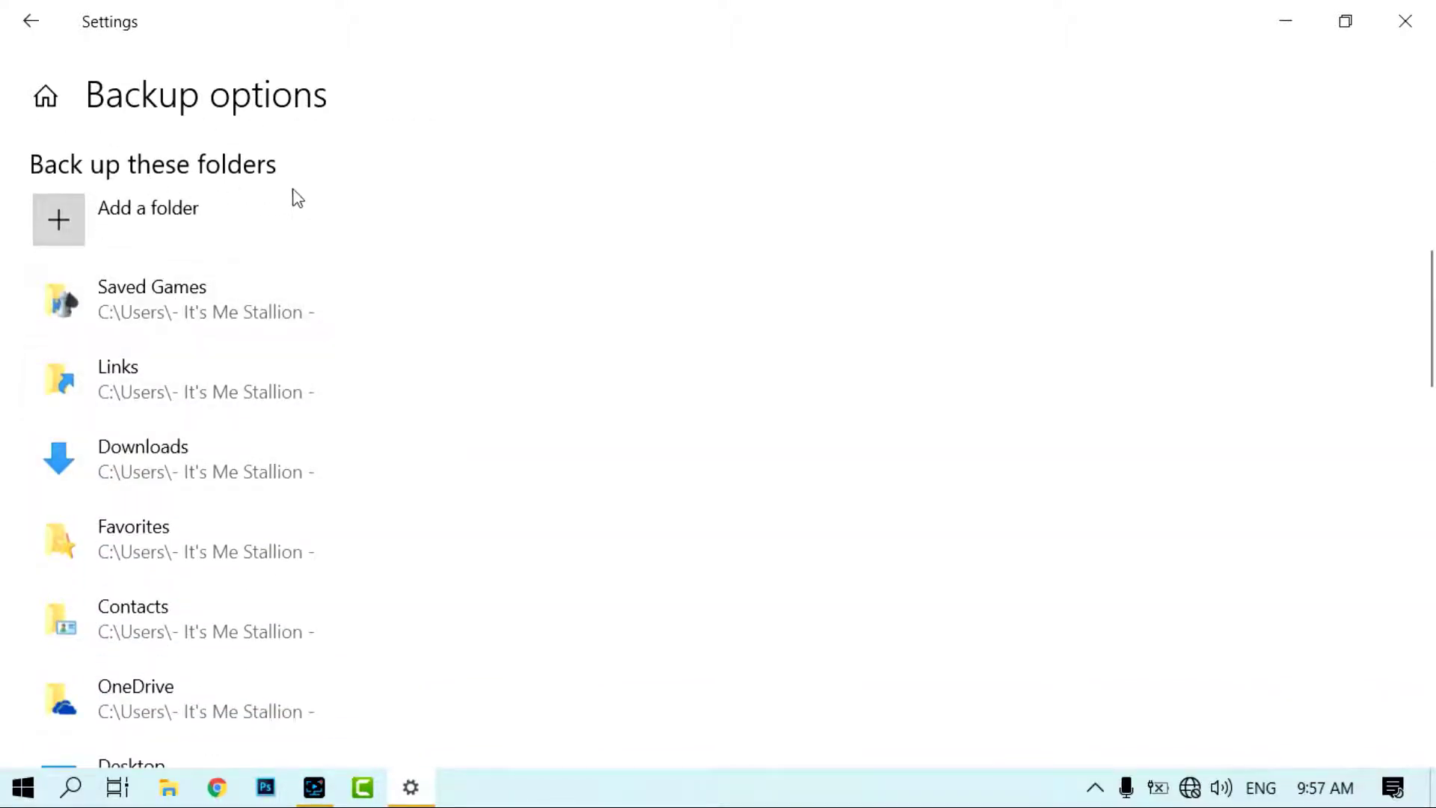
{"action": "scroll", "coordinate": [222, 317], "scroll_direction": "down", "scroll_amount": 2}
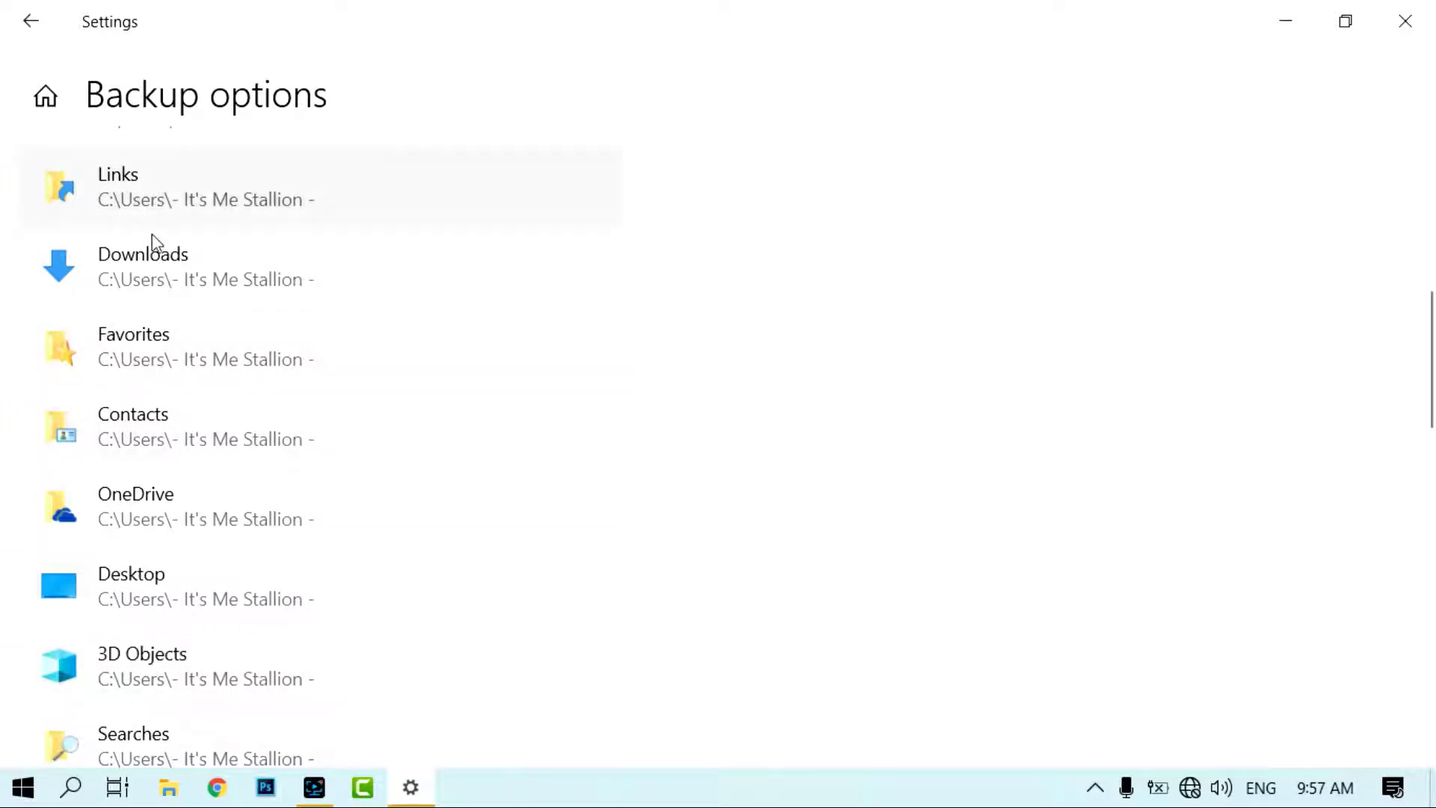
{"action": "scroll", "coordinate": [205, 636], "scroll_direction": "down", "scroll_amount": 5}
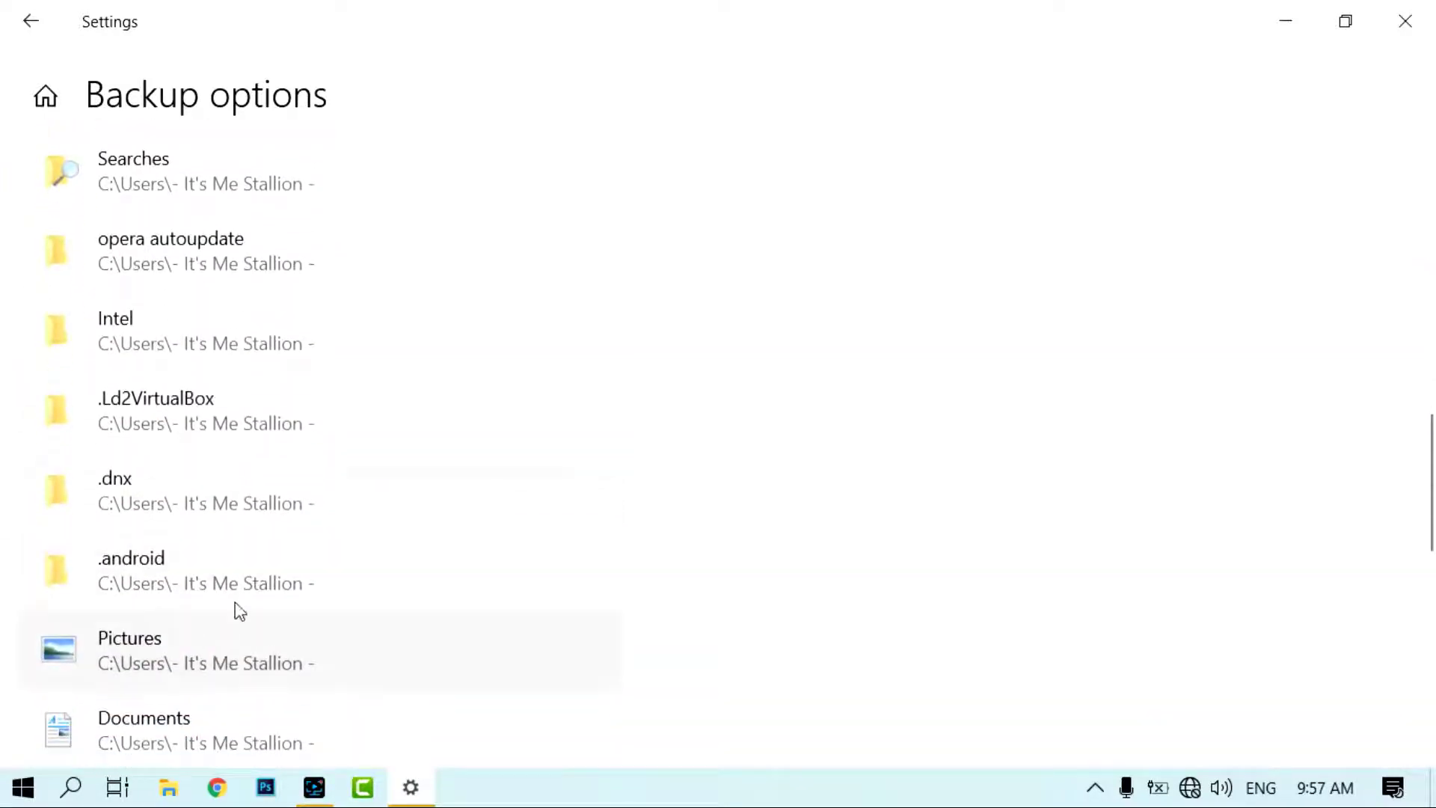
{"action": "scroll", "coordinate": [192, 410], "scroll_direction": "up", "scroll_amount": 4}
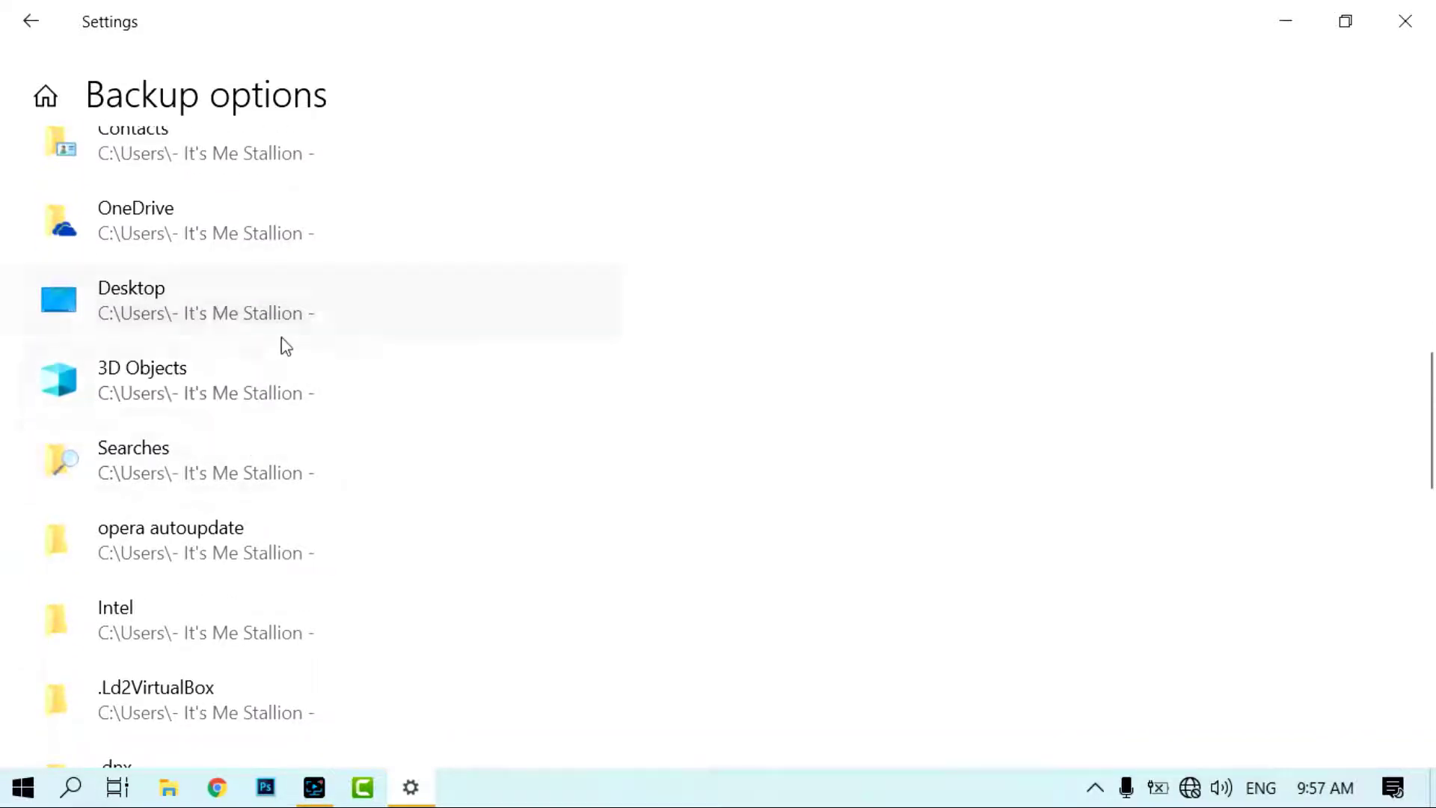
{"action": "scroll", "coordinate": [298, 513], "scroll_direction": "up", "scroll_amount": 5}
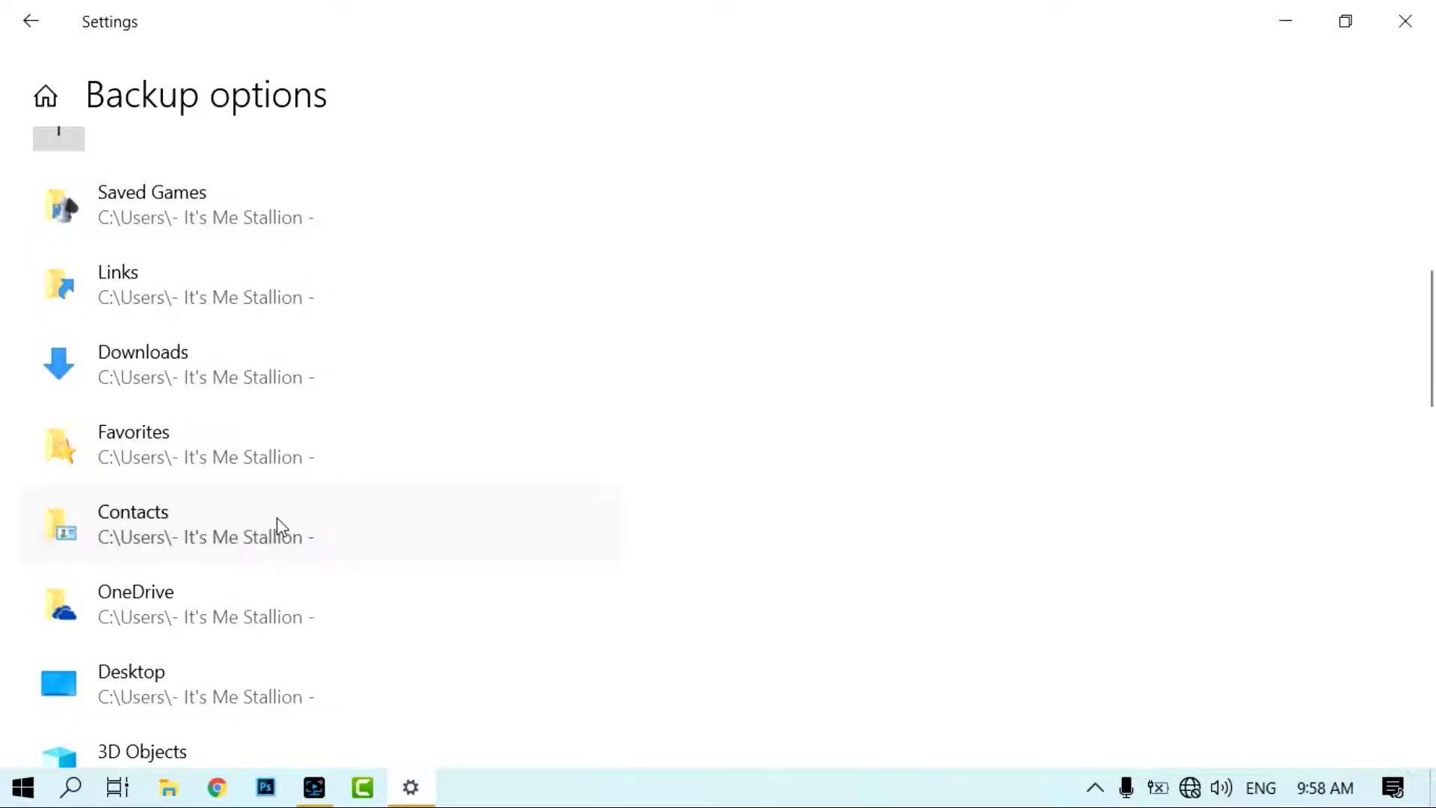
{"action": "scroll", "coordinate": [262, 519], "scroll_direction": "up", "scroll_amount": 3}
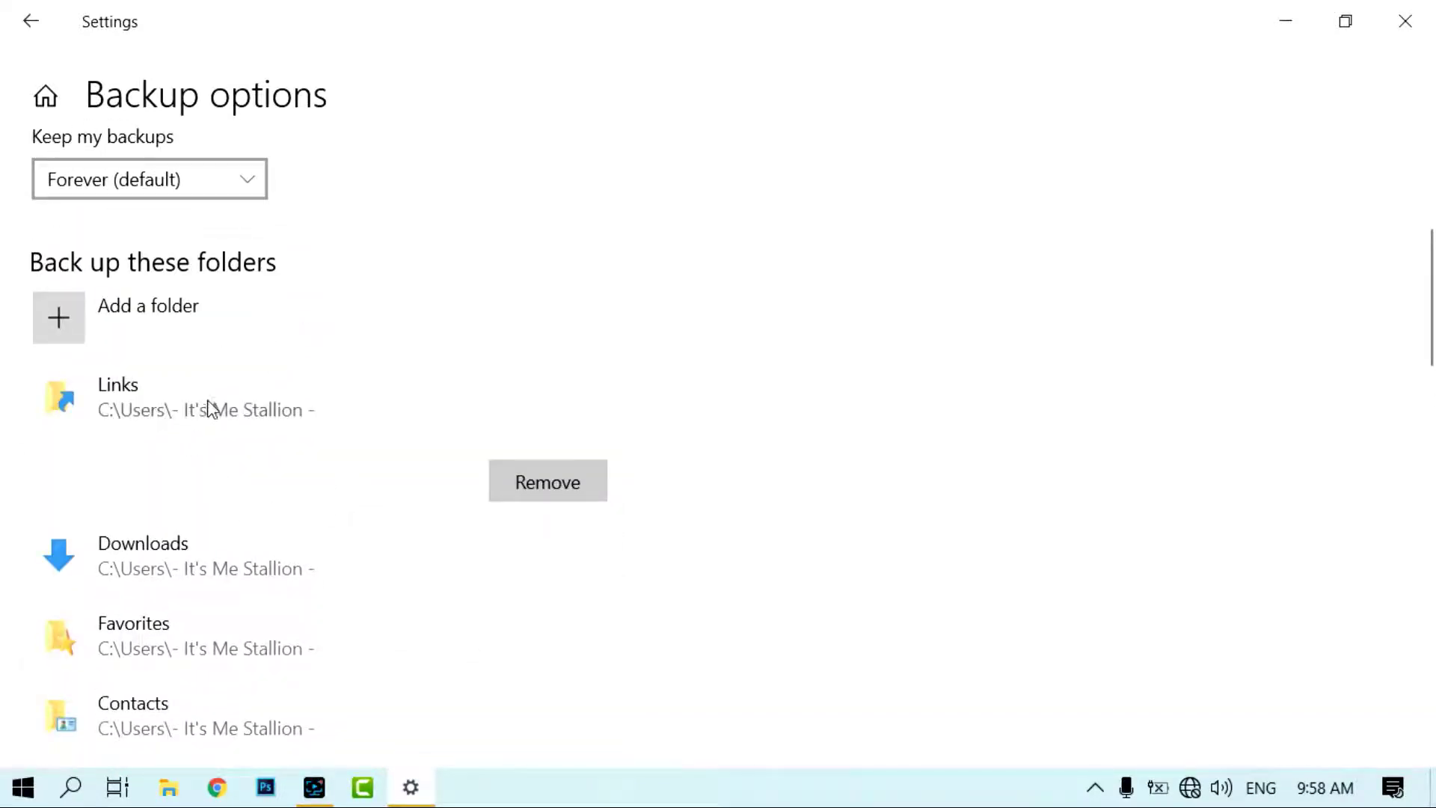
{"action": "left_click", "coordinate": [193, 388]}
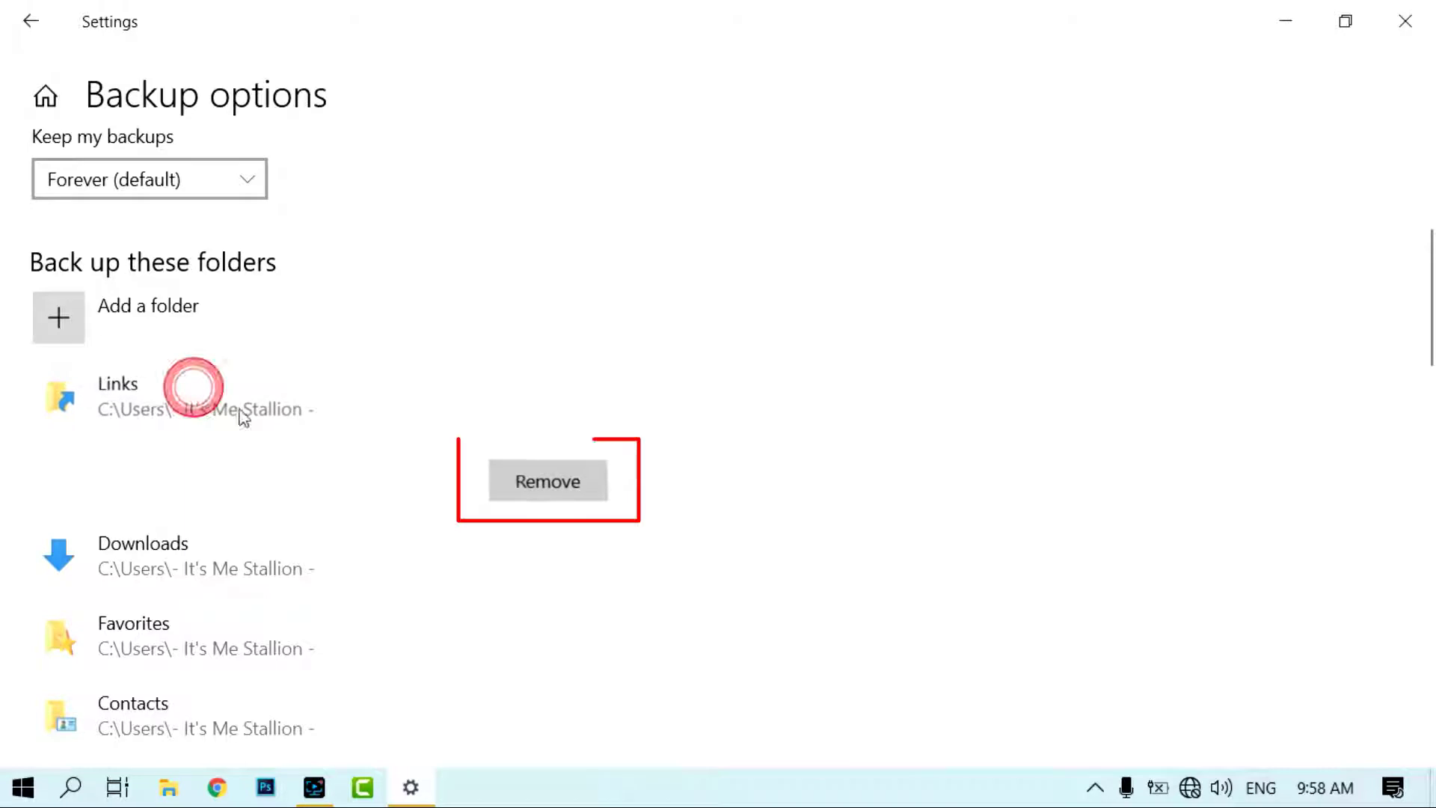
{"action": "left_click", "coordinate": [562, 484]}
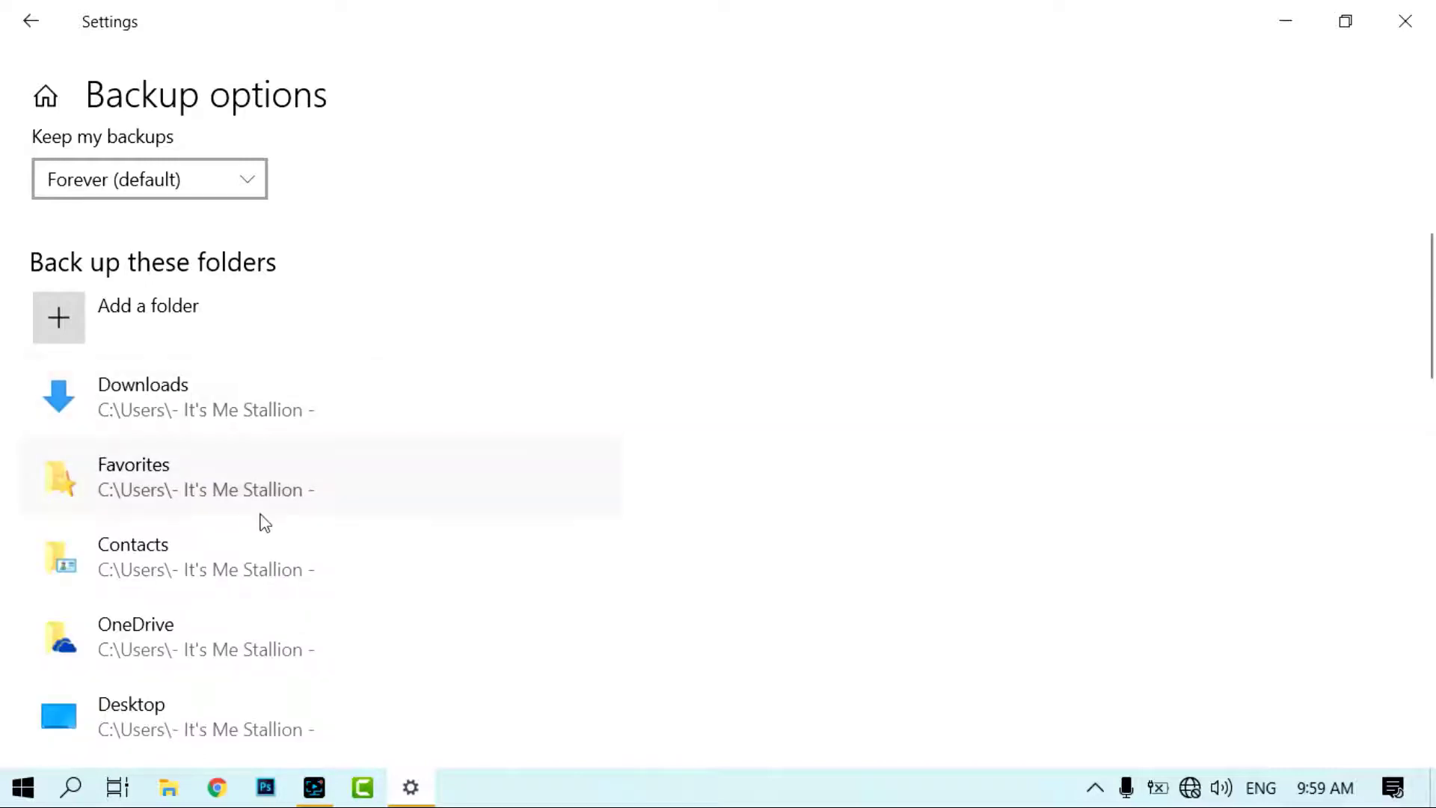
{"action": "scroll", "coordinate": [264, 523], "scroll_direction": "down", "scroll_amount": 1}
{"action": "scroll", "coordinate": [264, 523], "scroll_direction": "down", "scroll_amount": 1}
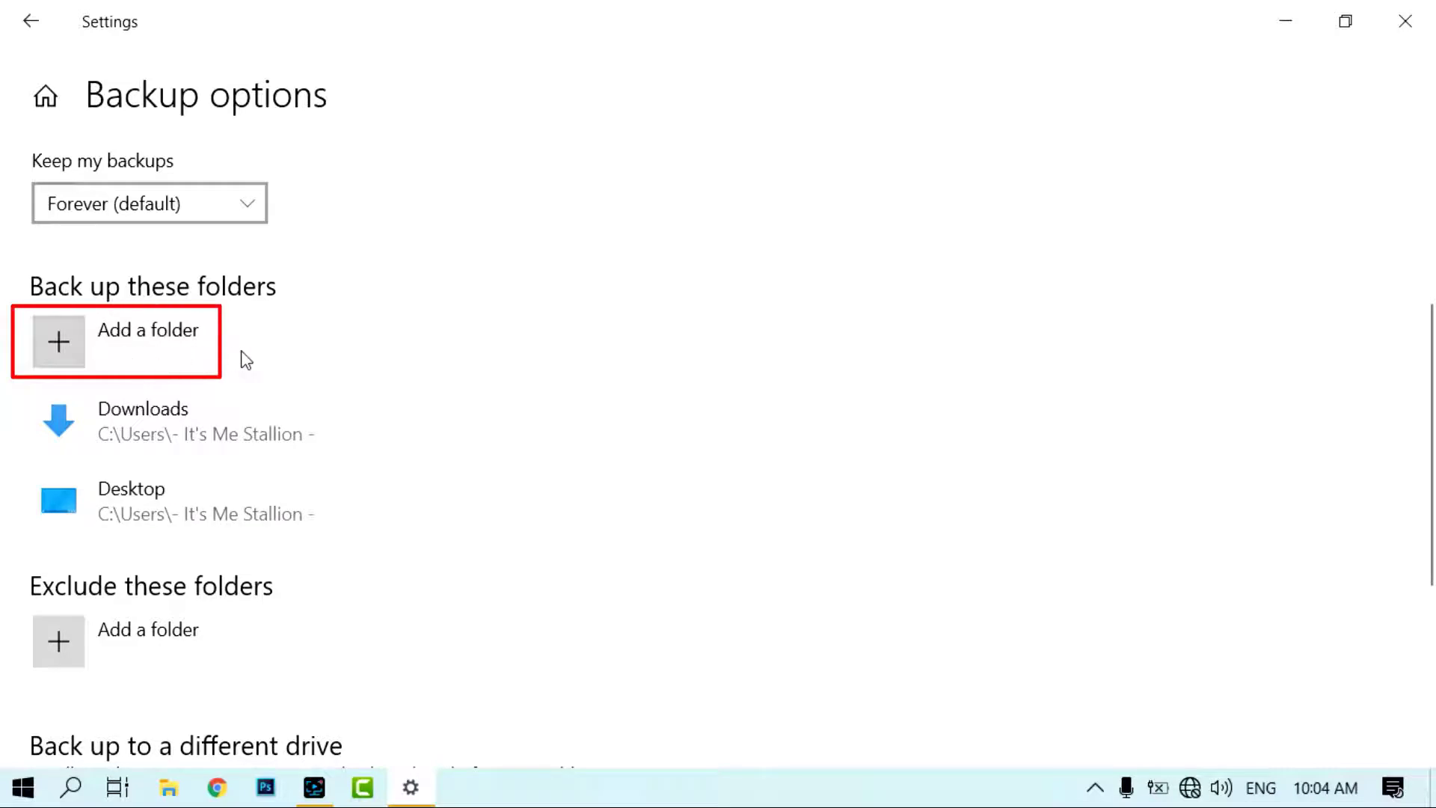
- Add the Stallion folder from Local Disk (D:) to the list of folders to back up
{"action": "left_click", "coordinate": [67, 343]}
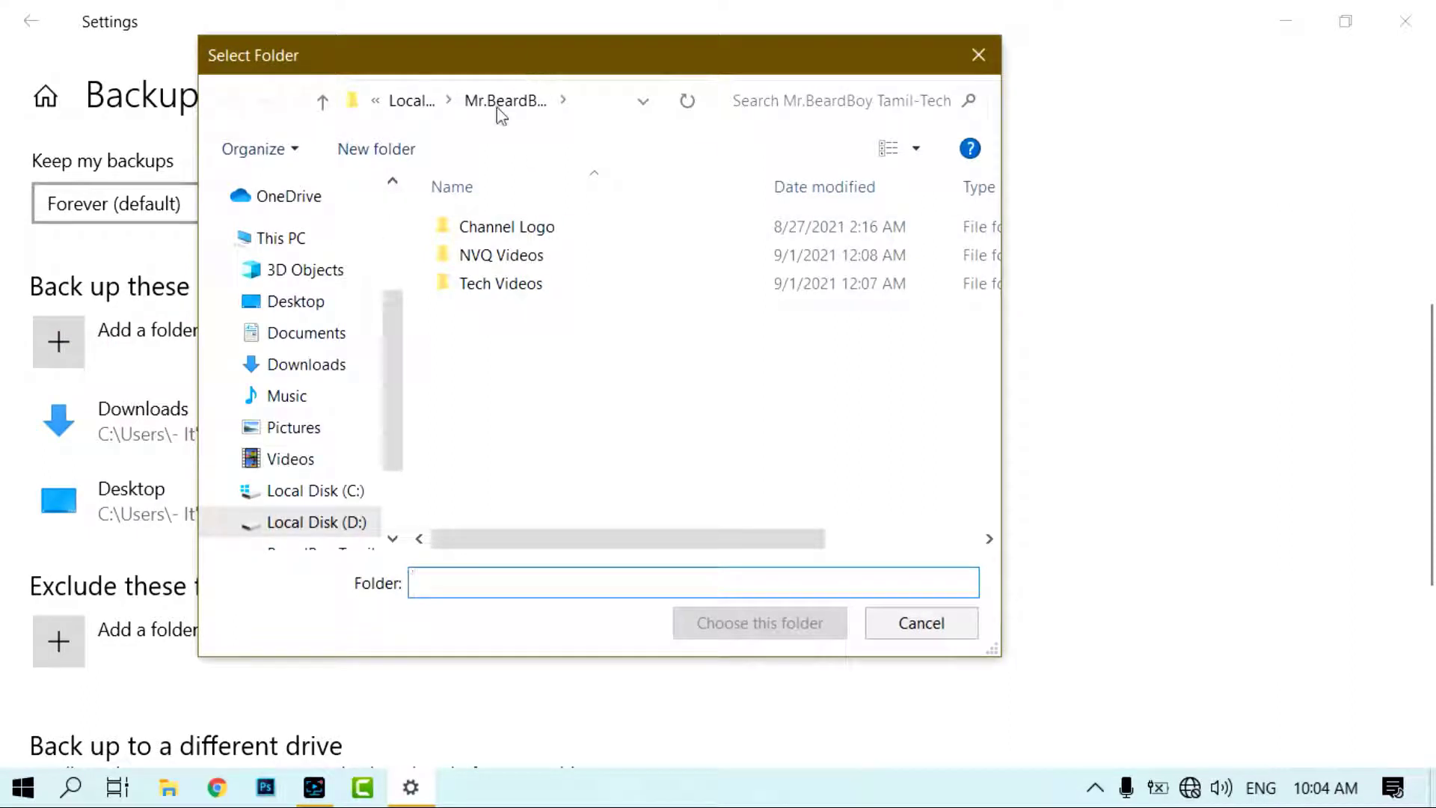
{"action": "left_click", "coordinate": [330, 537]}
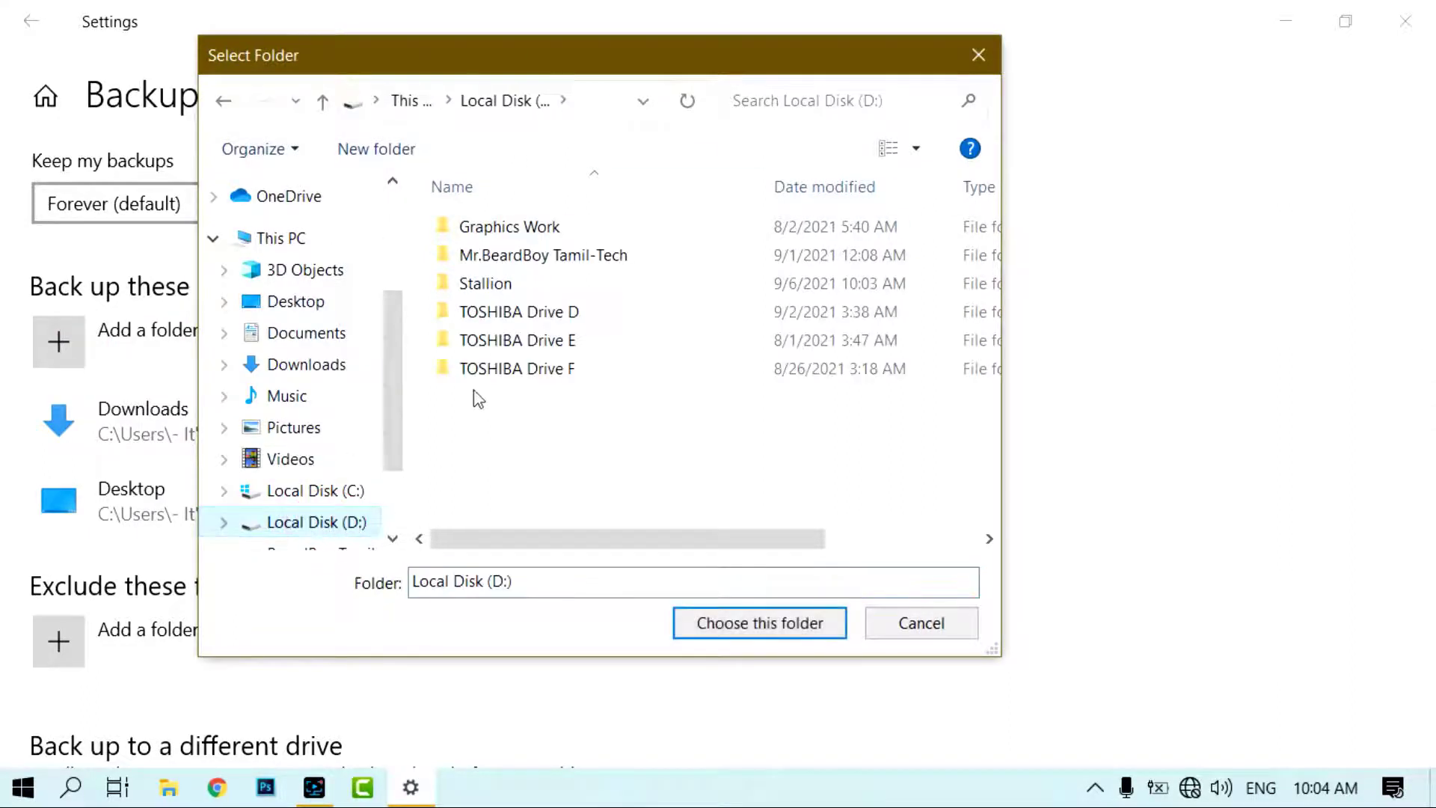
{"action": "left_click", "coordinate": [480, 288]}
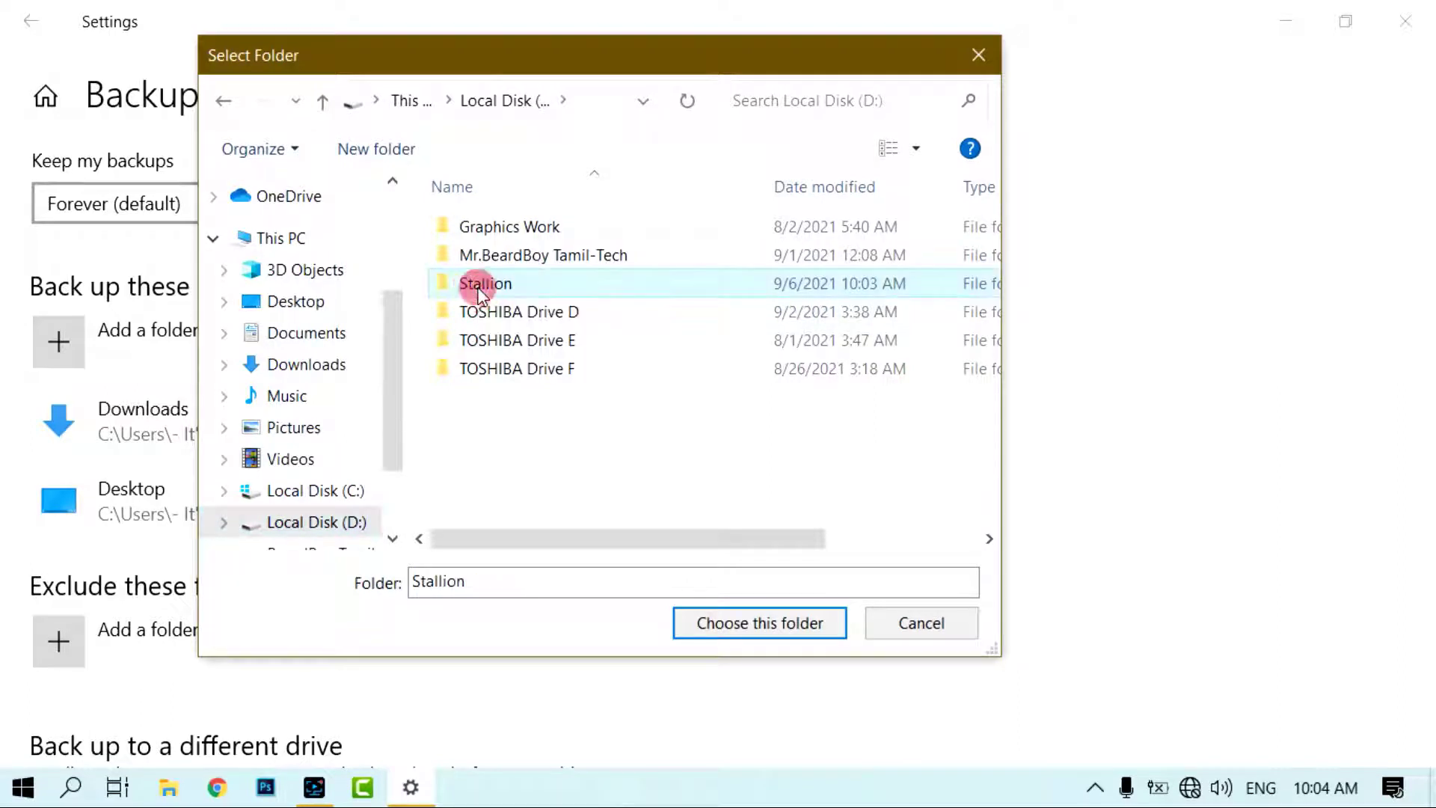
{"action": "left_click", "coordinate": [739, 636]}
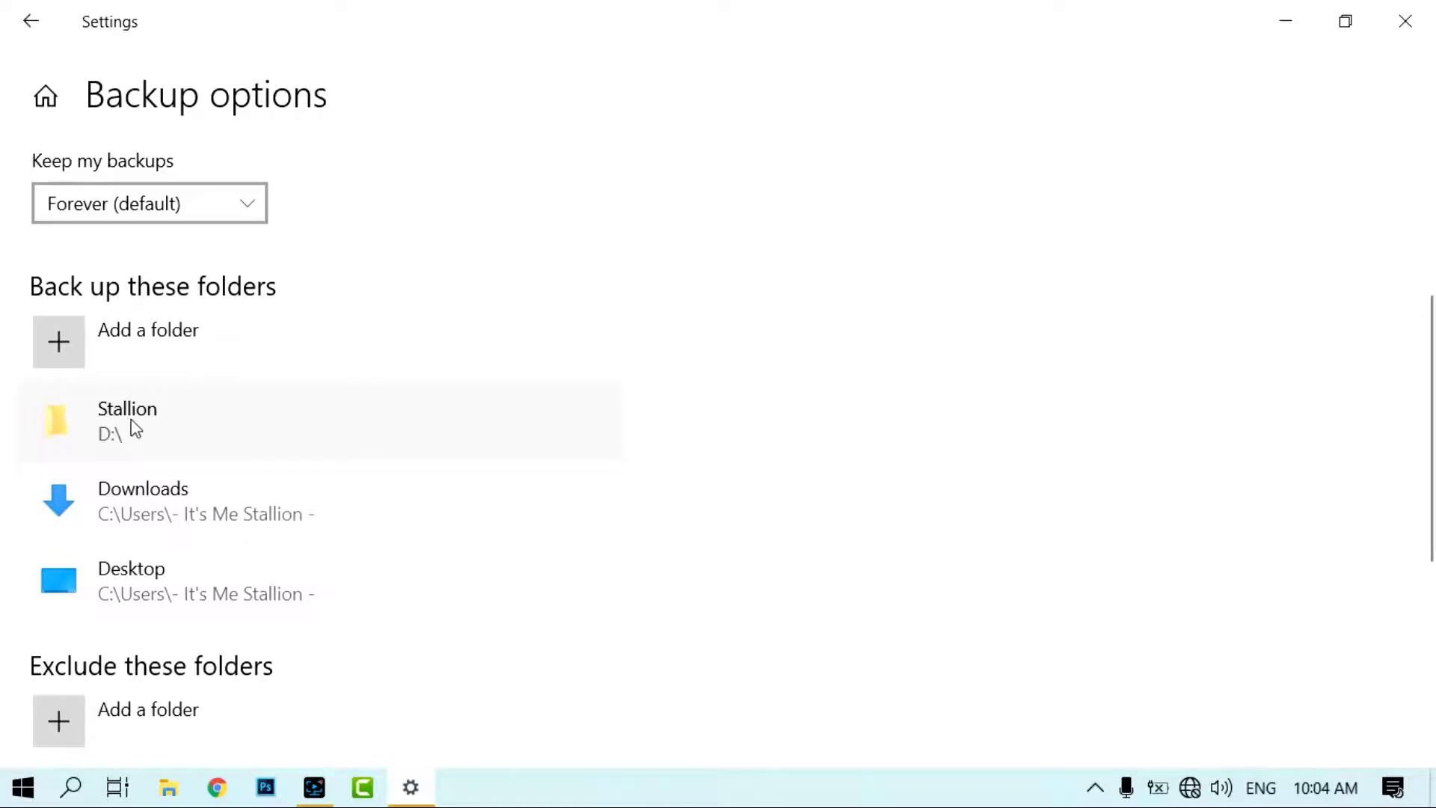
- Start an immediate File History backup of the chosen folders
{"action": "scroll", "coordinate": [253, 593], "scroll_direction": "up", "scroll_amount": 4}
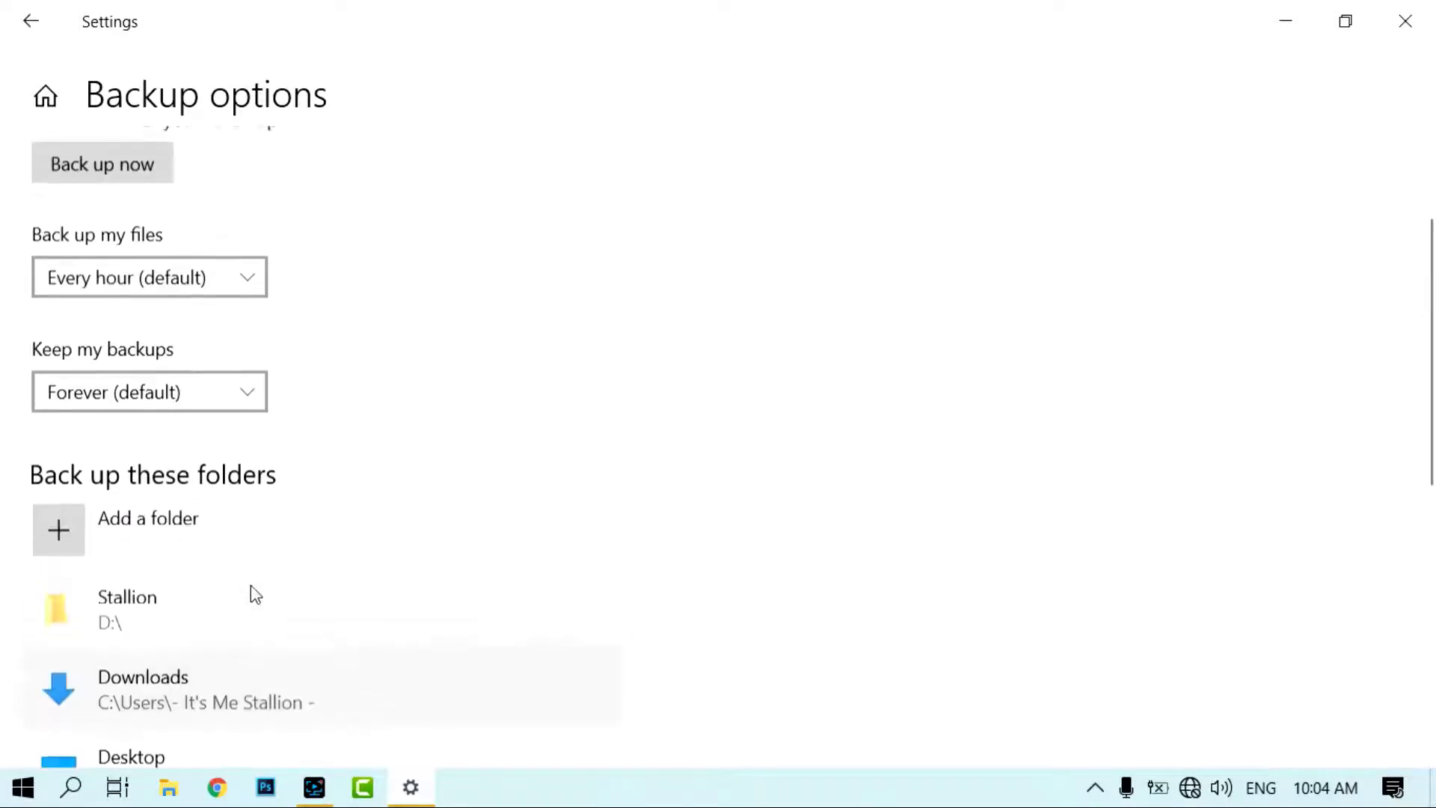
{"action": "scroll", "coordinate": [183, 459], "scroll_direction": "up", "scroll_amount": 1}
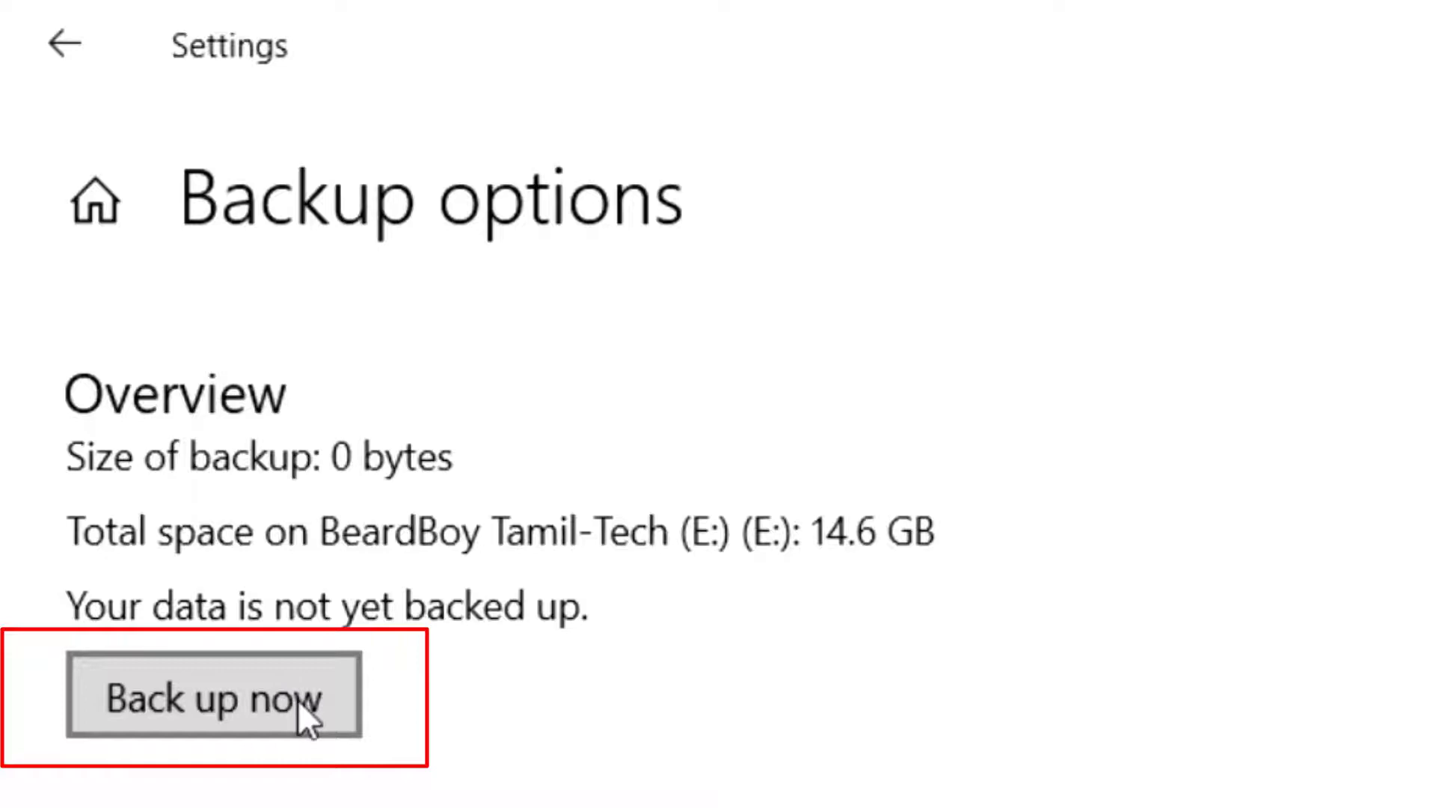
{"action": "left_click", "coordinate": [231, 712]}
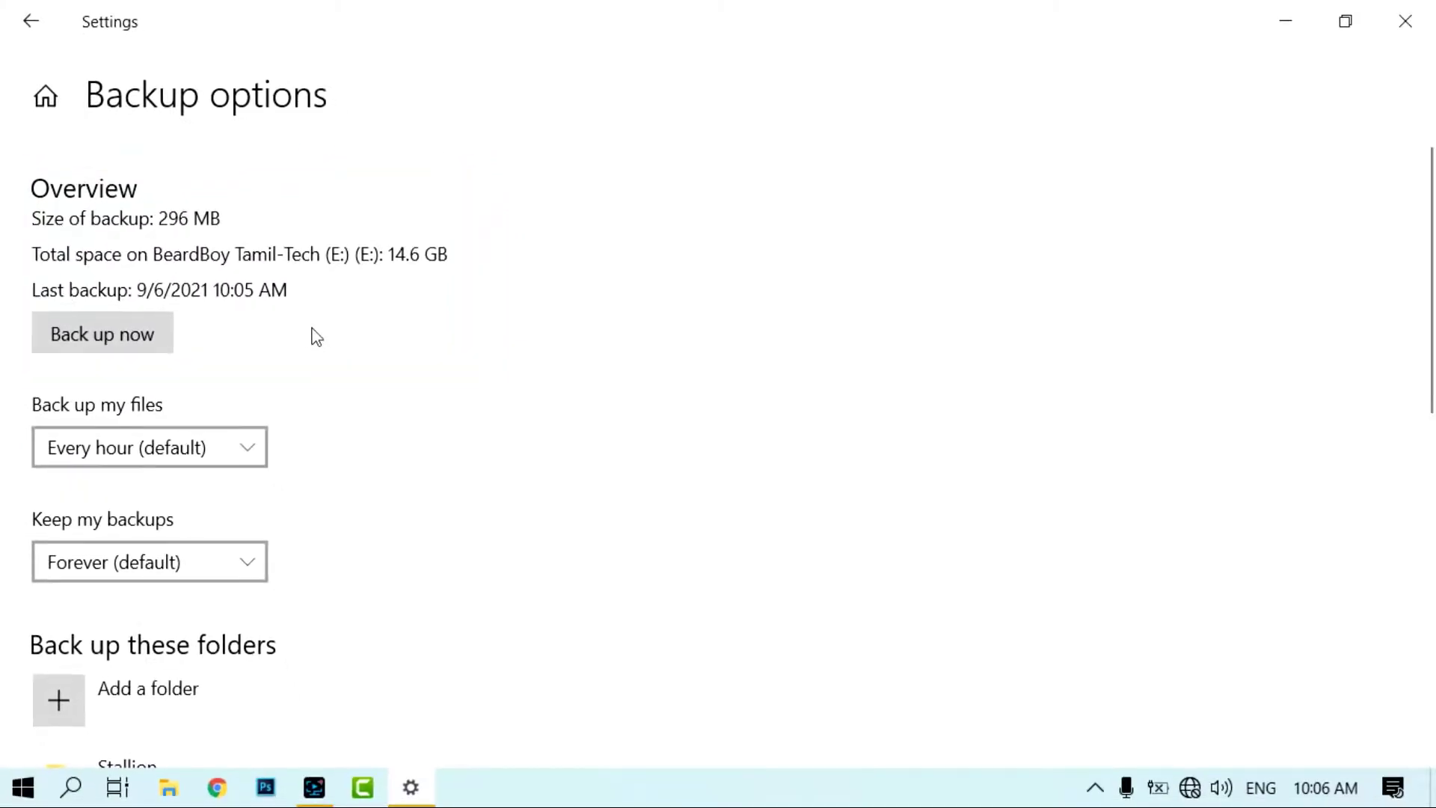
- Minimize Settings and open the FileHistory folder on the external drive BeardBoy Tamil-Tech (E:)
{"action": "left_click", "coordinate": [1287, 22]}
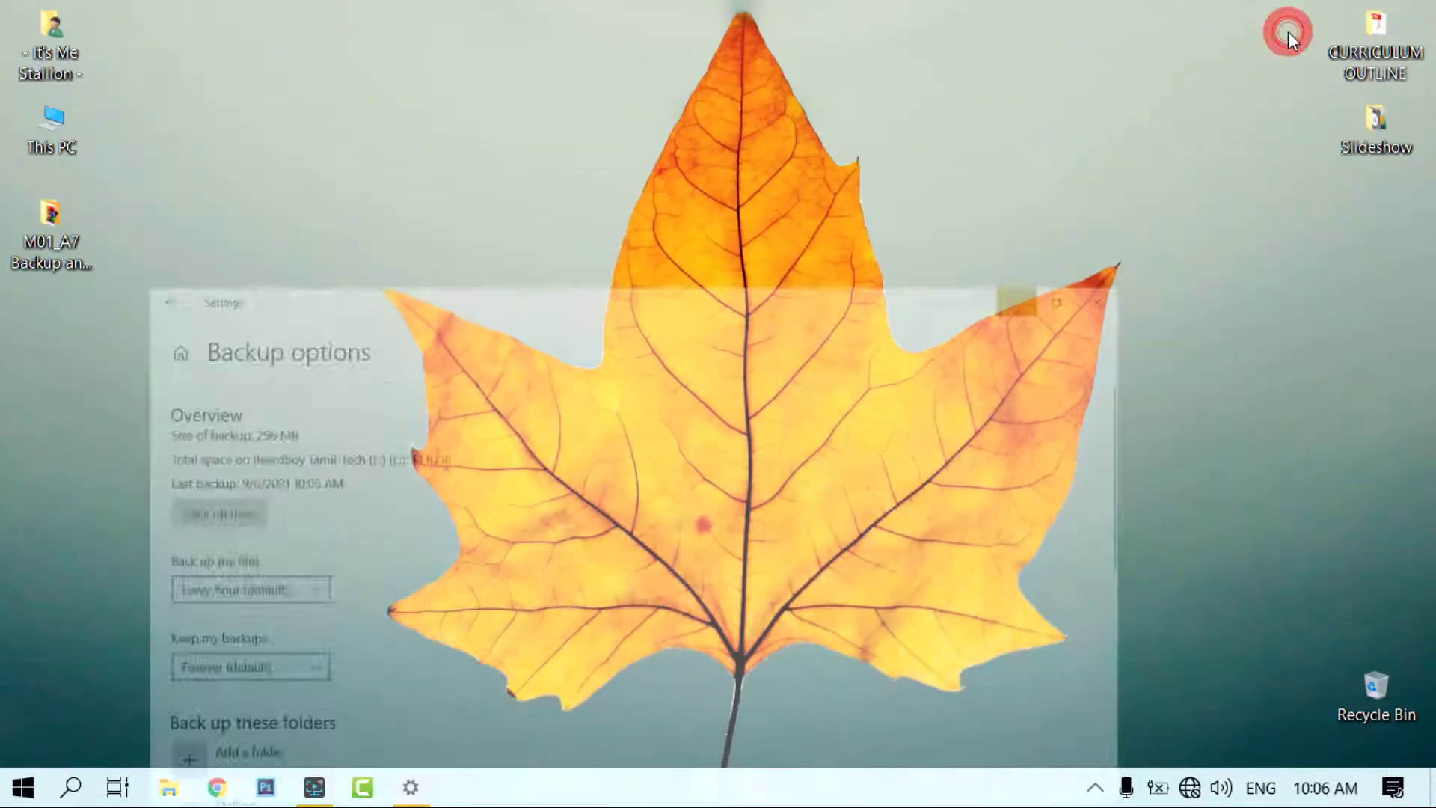
{"action": "right_click", "coordinate": [47, 124]}
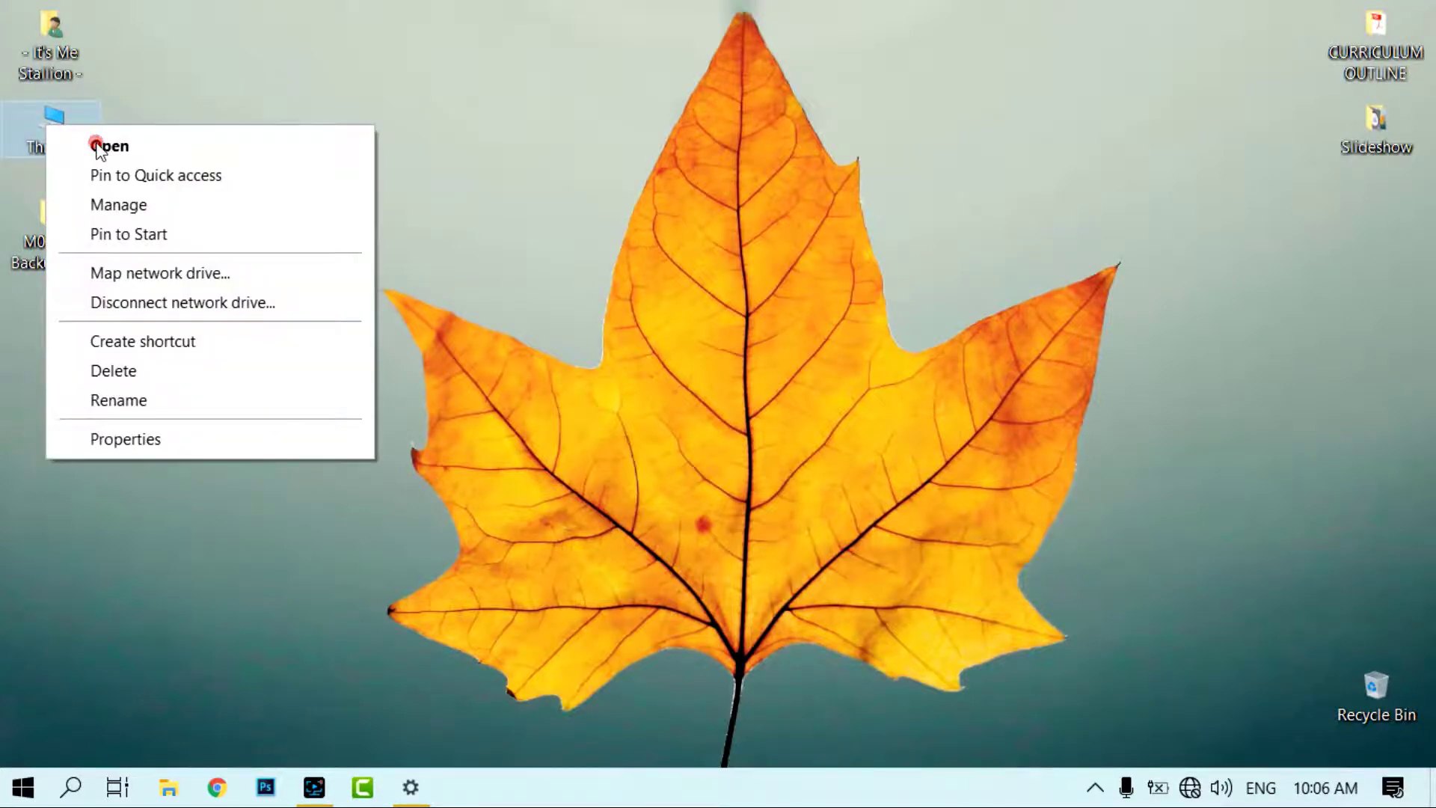
{"action": "left_click", "coordinate": [97, 143]}
{"action": "right_click", "coordinate": [603, 610]}
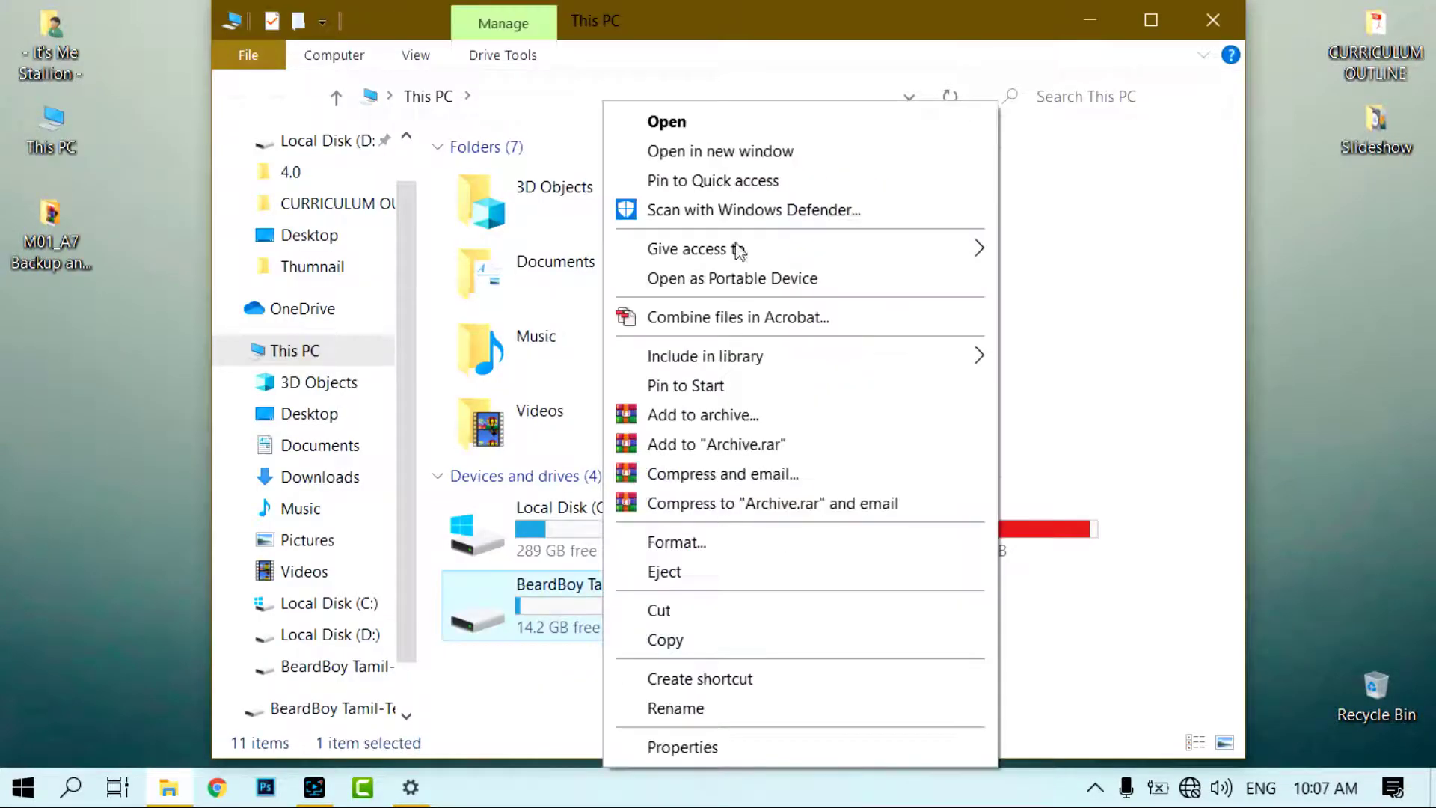
{"action": "left_click", "coordinate": [699, 126]}
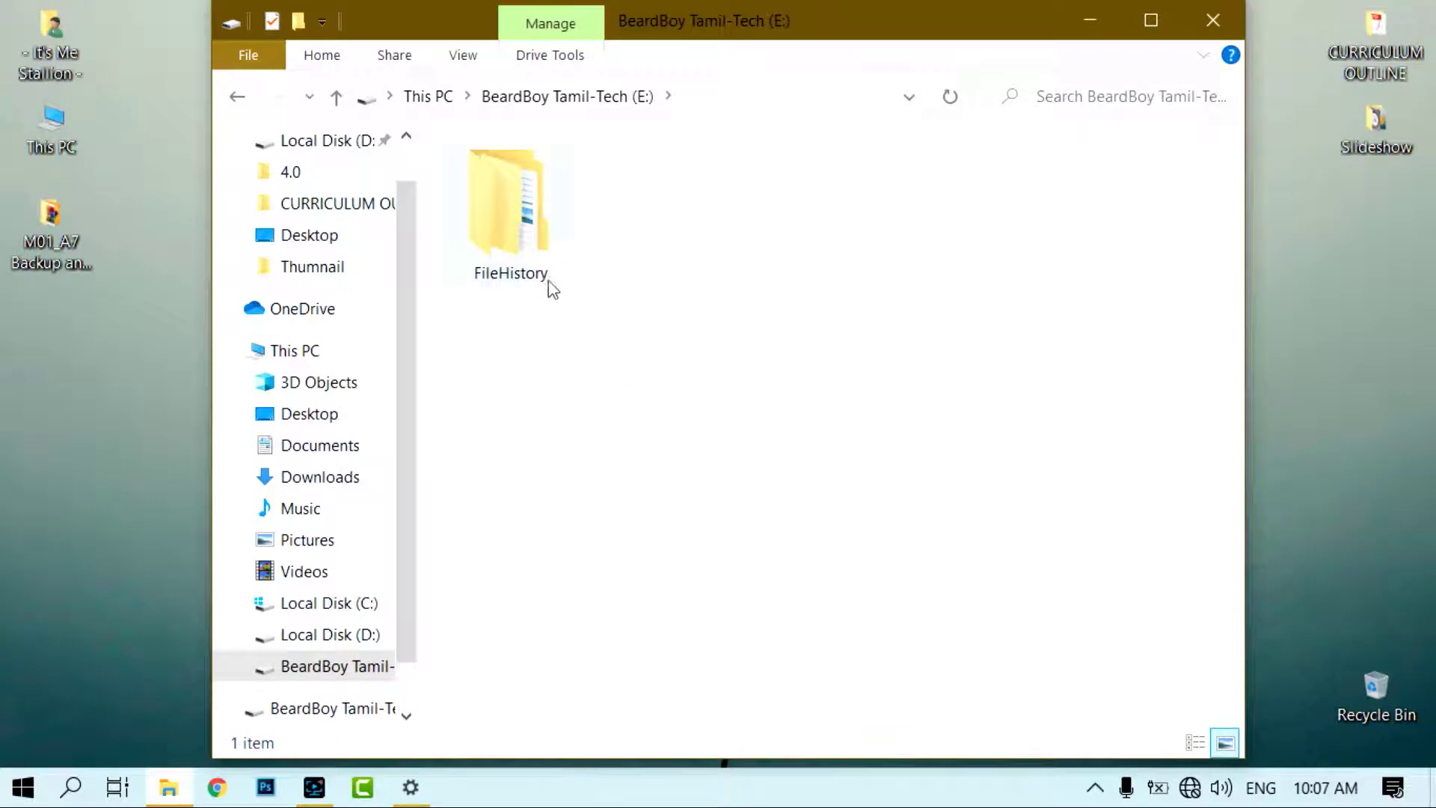
{"action": "left_click", "coordinate": [531, 239]}
{"action": "right_click", "coordinate": [531, 240]}
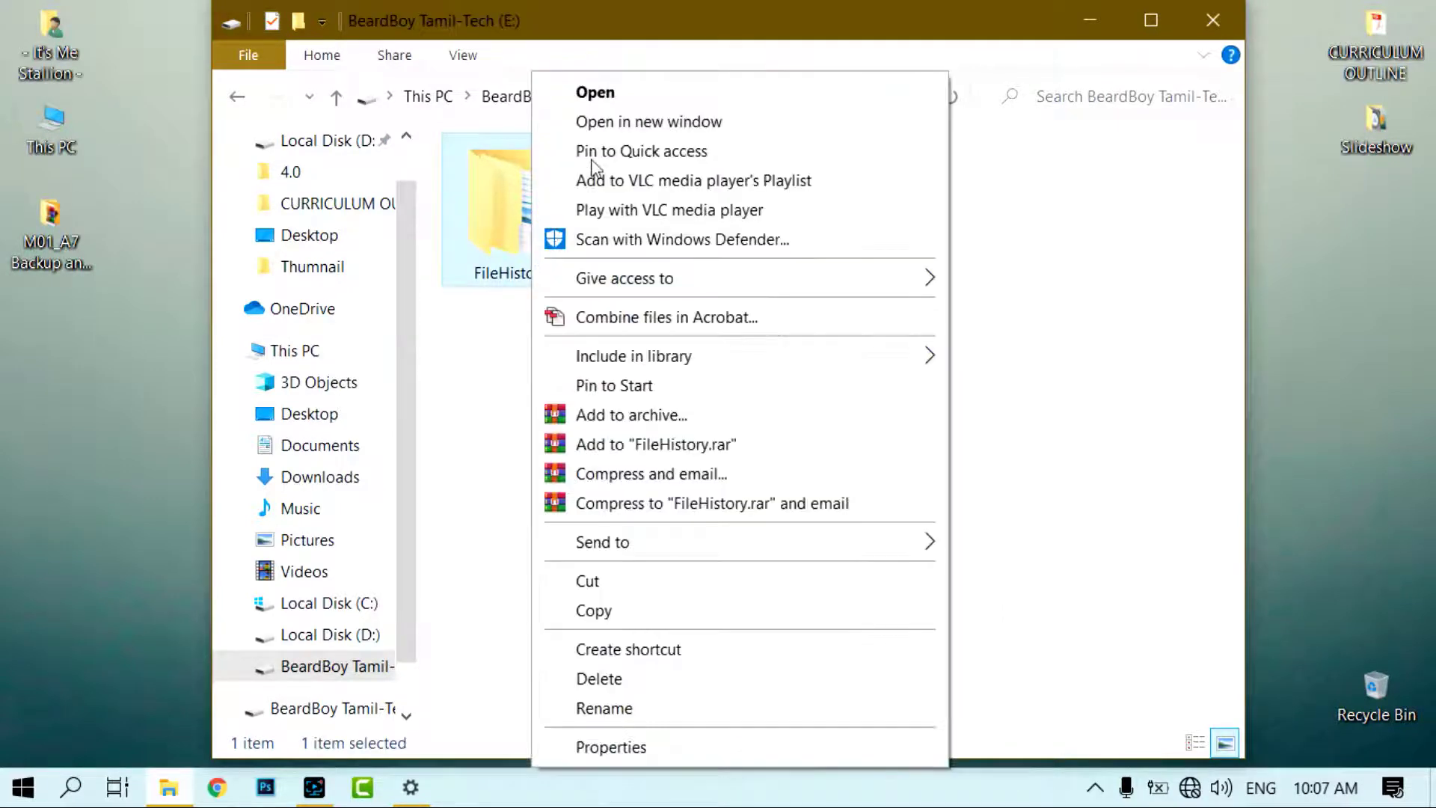
{"action": "left_click", "coordinate": [598, 93]}
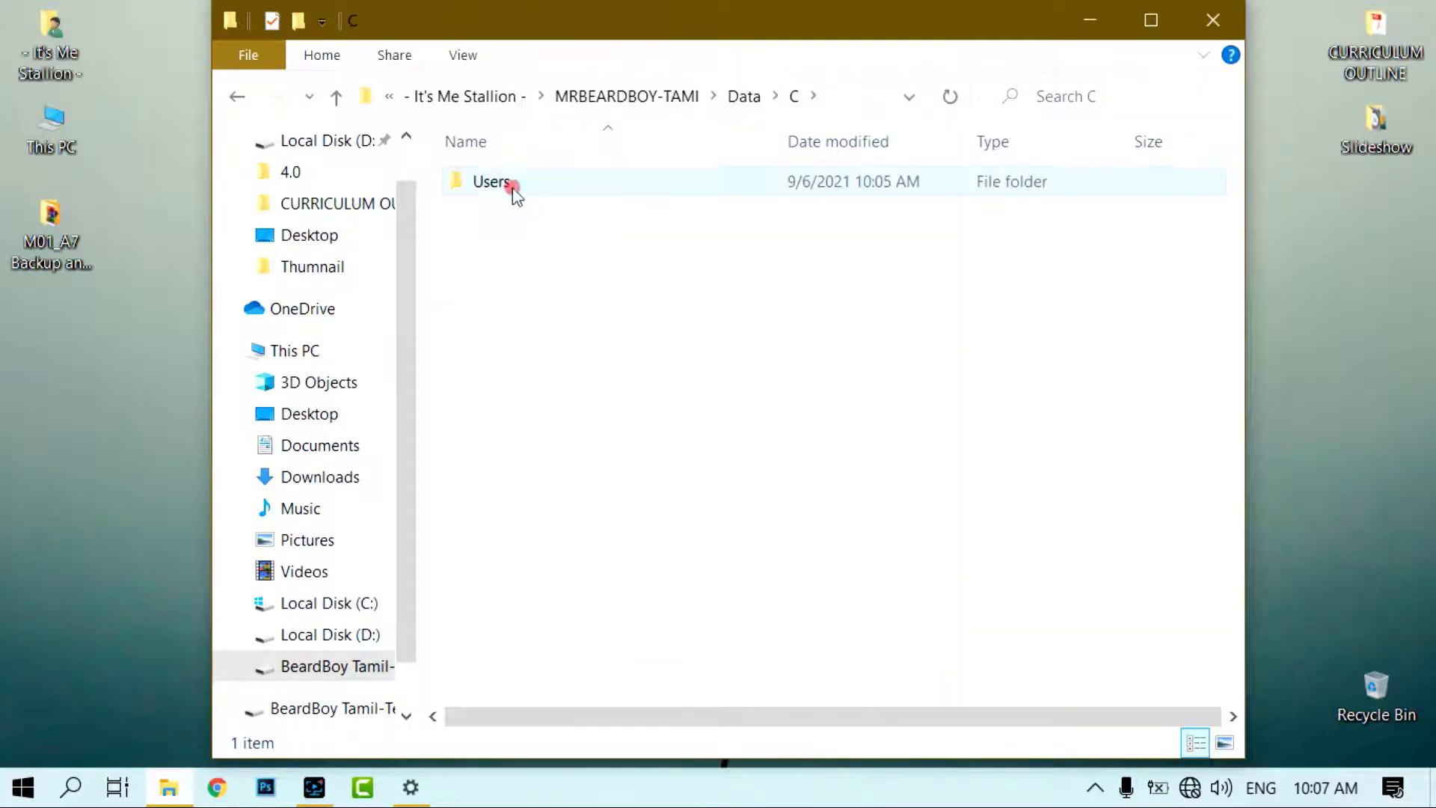
- Browse the backup through Data, C, Users and the user folder to Desktop, and select all its backed-up folders
{"action": "double_click", "coordinate": [515, 186]}
{"action": "double_click", "coordinate": [514, 187]}
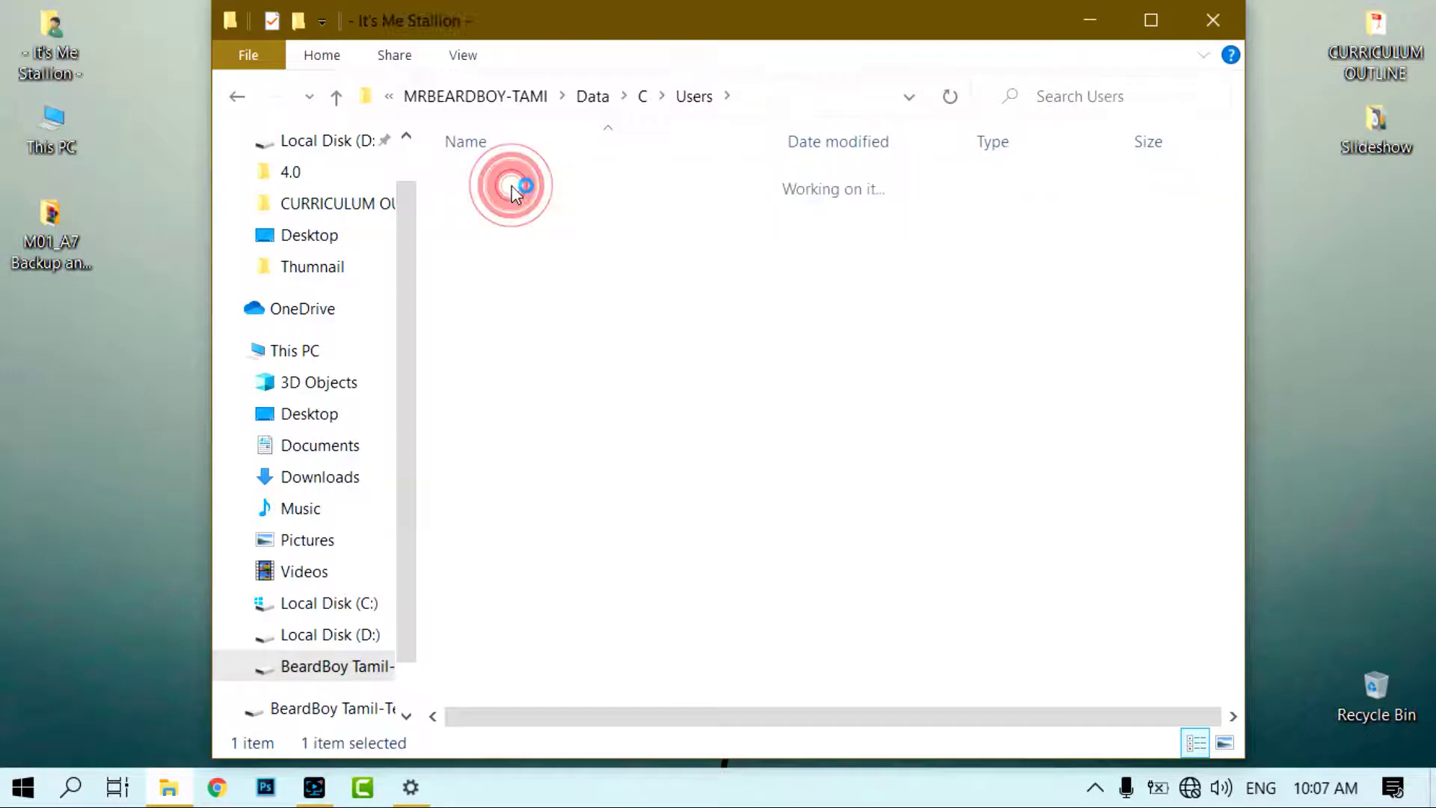
{"action": "double_click", "coordinate": [509, 182]}
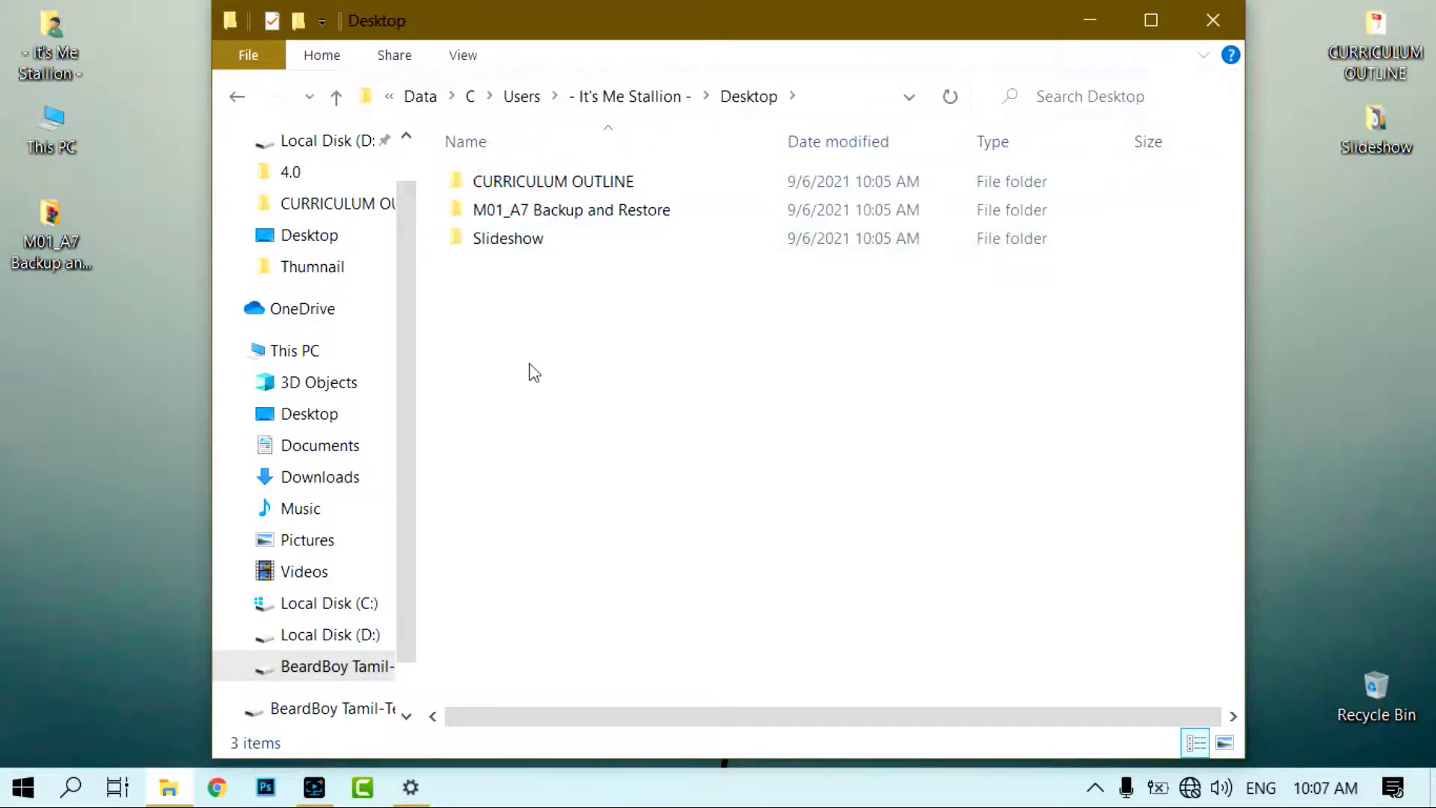
{"action": "left_click_drag", "start_coordinate": [567, 355], "coordinate": [546, 183]}
- Inspect the contents of the backed-up Downloads folder, close the file window and refresh the desktop
{"action": "left_click", "coordinate": [336, 96]}
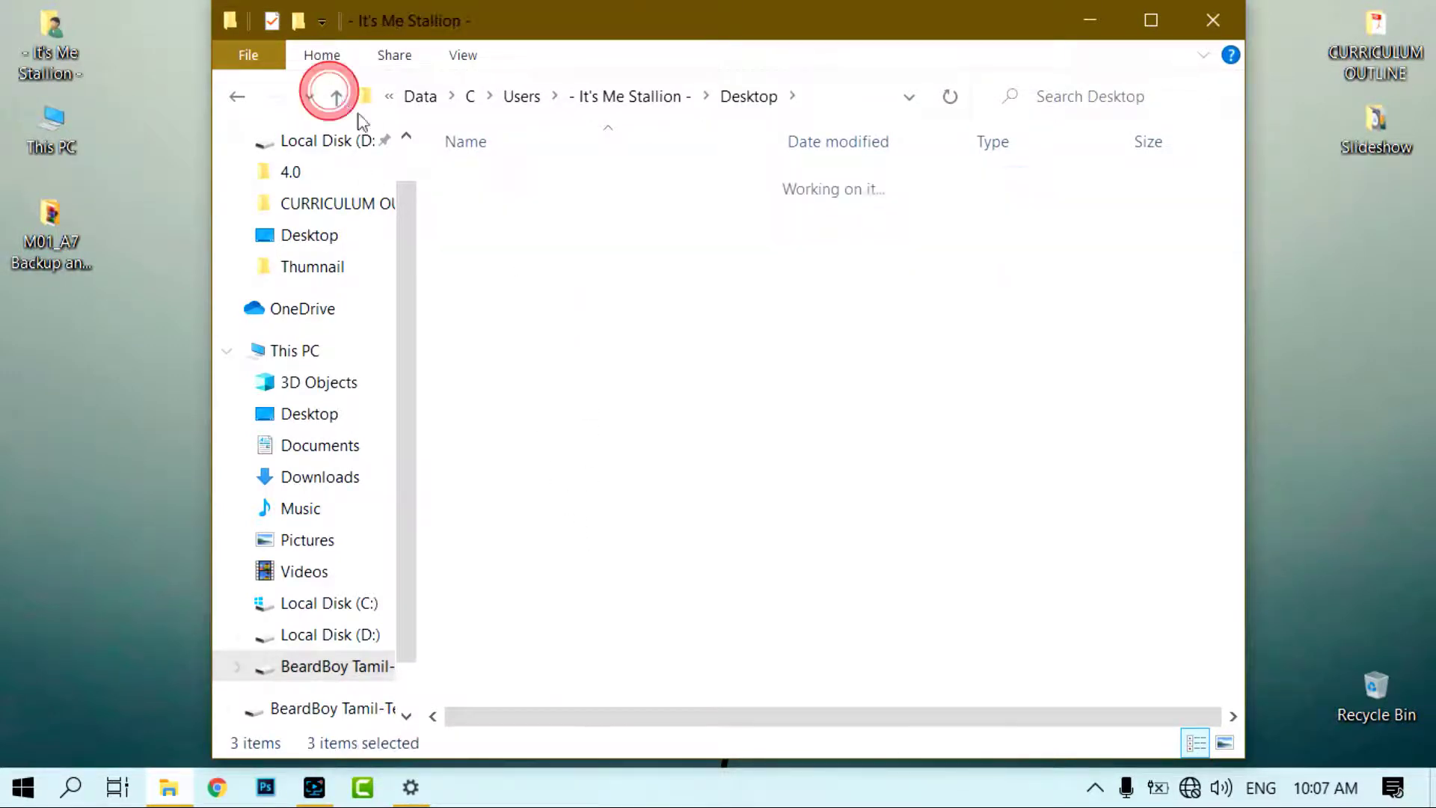
{"action": "double_click", "coordinate": [488, 210]}
{"action": "left_click_drag", "start_coordinate": [539, 407], "coordinate": [496, 228]}
{"action": "key", "text": "alt+F4"}
{"action": "right_click", "coordinate": [507, 119]}
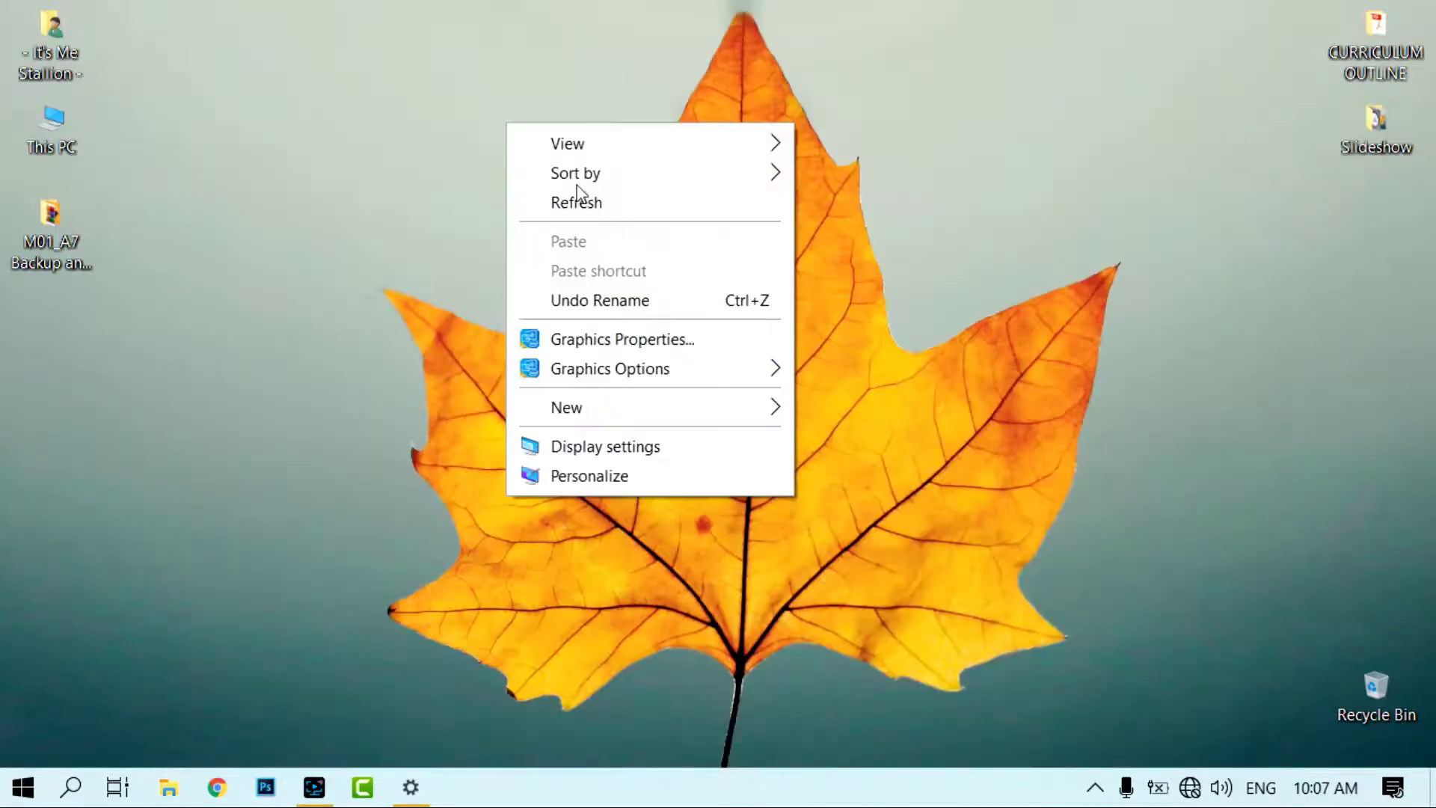
{"action": "left_click", "coordinate": [577, 196]}
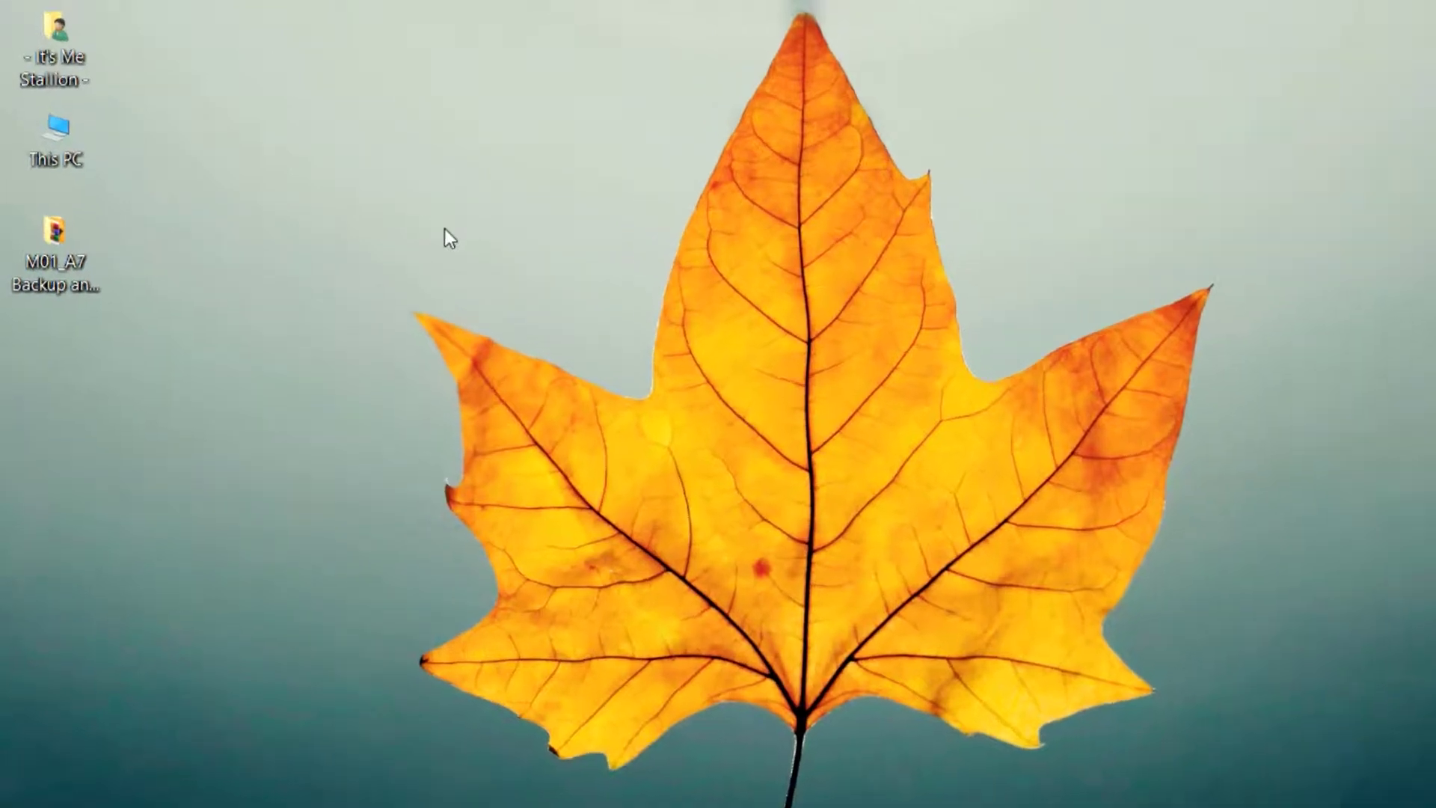
- Move the M01_A7 Backup and Restore folder toward the middle of the desktop and open it
{"action": "left_click_drag", "start_coordinate": [71, 243], "coordinate": [479, 149]}
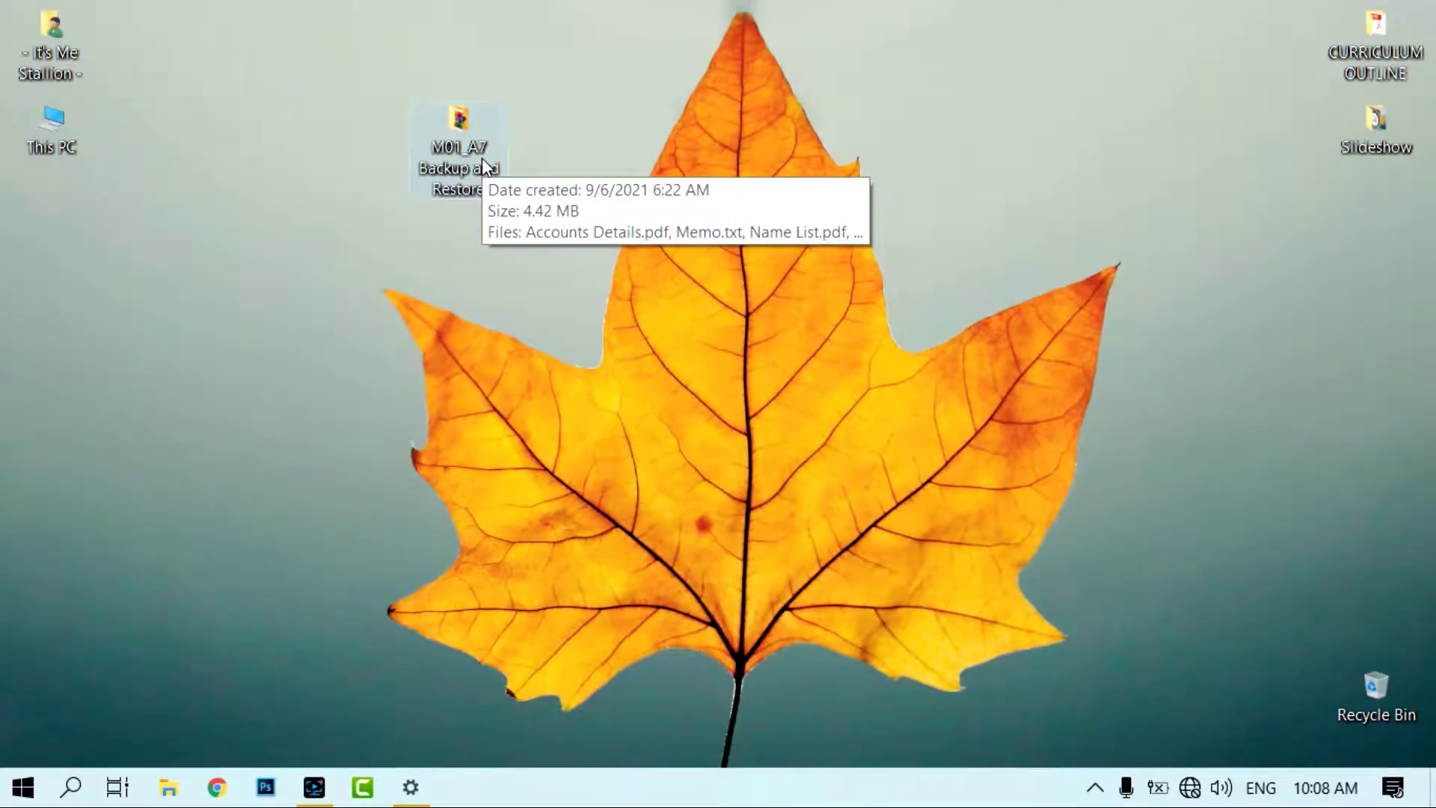
{"action": "right_click", "coordinate": [481, 149]}
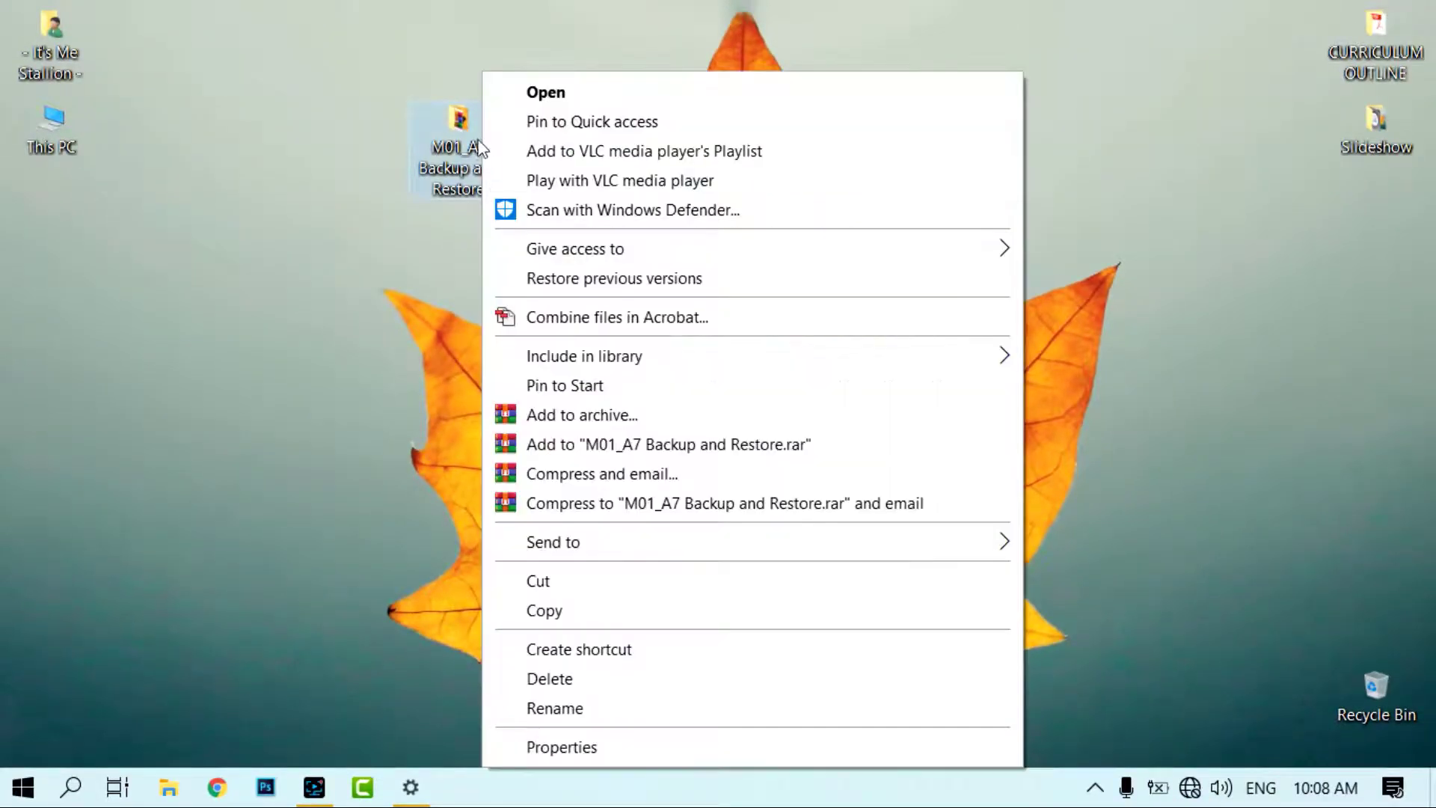
{"action": "left_click", "coordinate": [515, 99]}
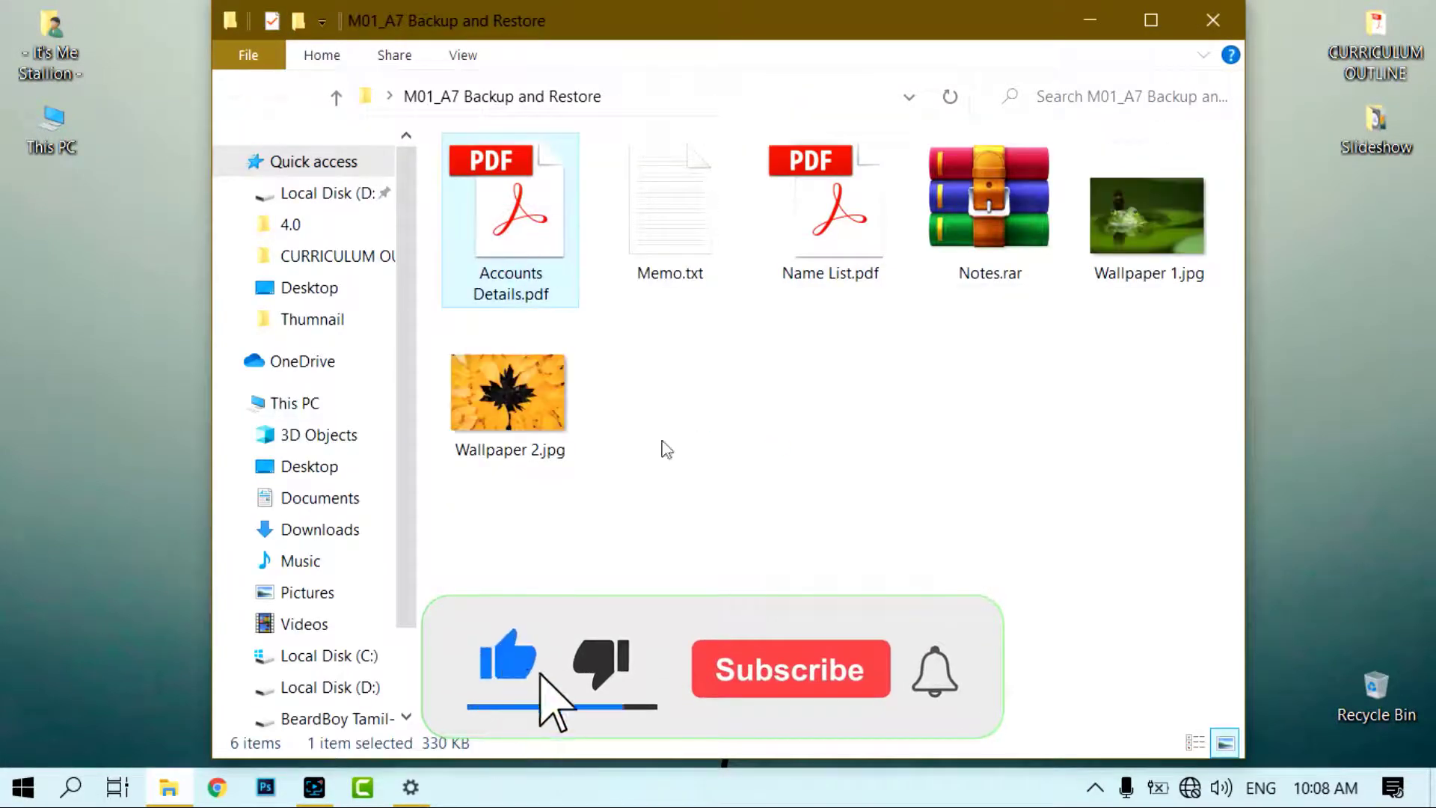
- Delete Accounts Details.pdf, Notes.rar and Wallpaper 2.jpg from the M01_A7 Backup and Restore folder and close its window
{"action": "left_click", "coordinate": [992, 226], "text": "ctrl"}
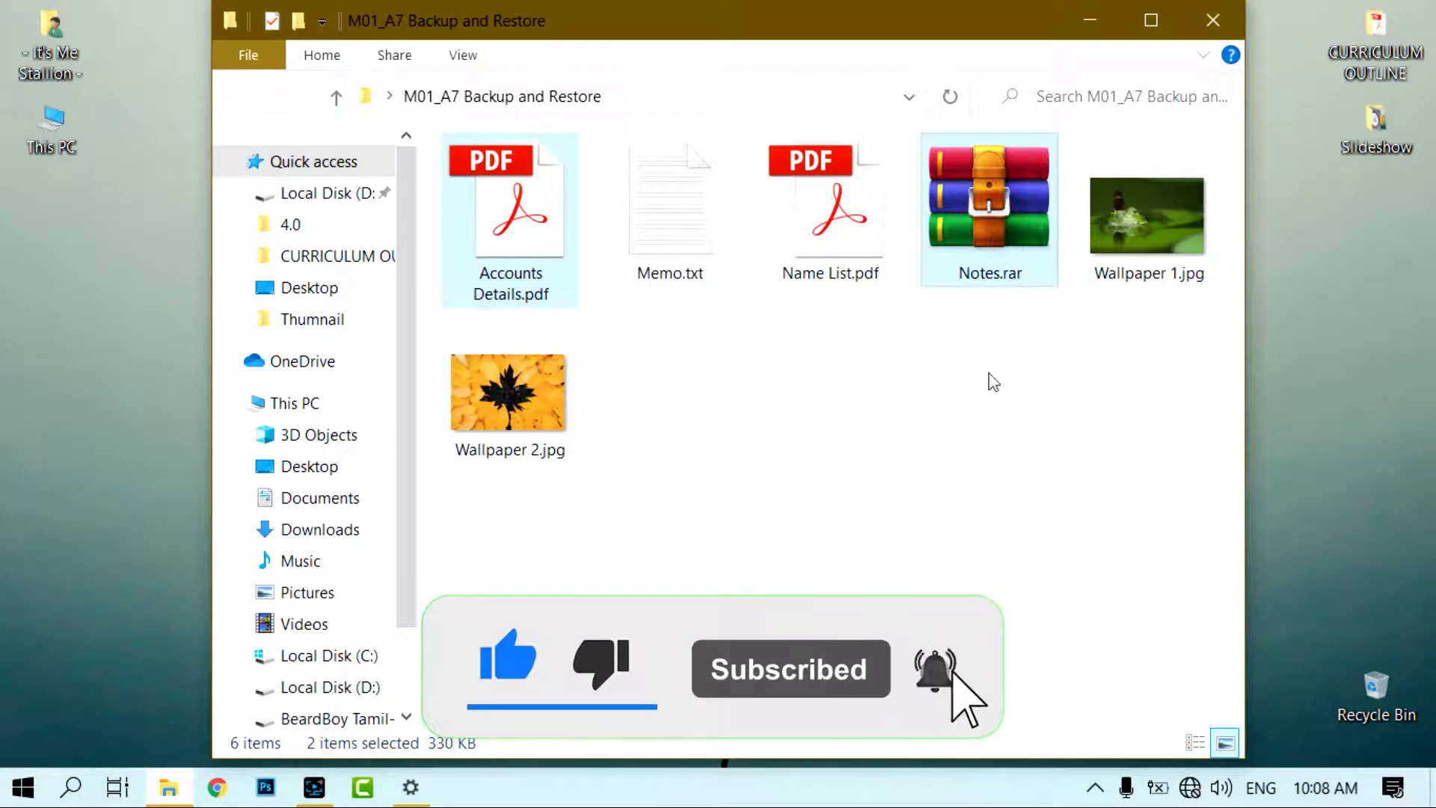
{"action": "left_click", "coordinate": [534, 396], "text": "ctrl"}
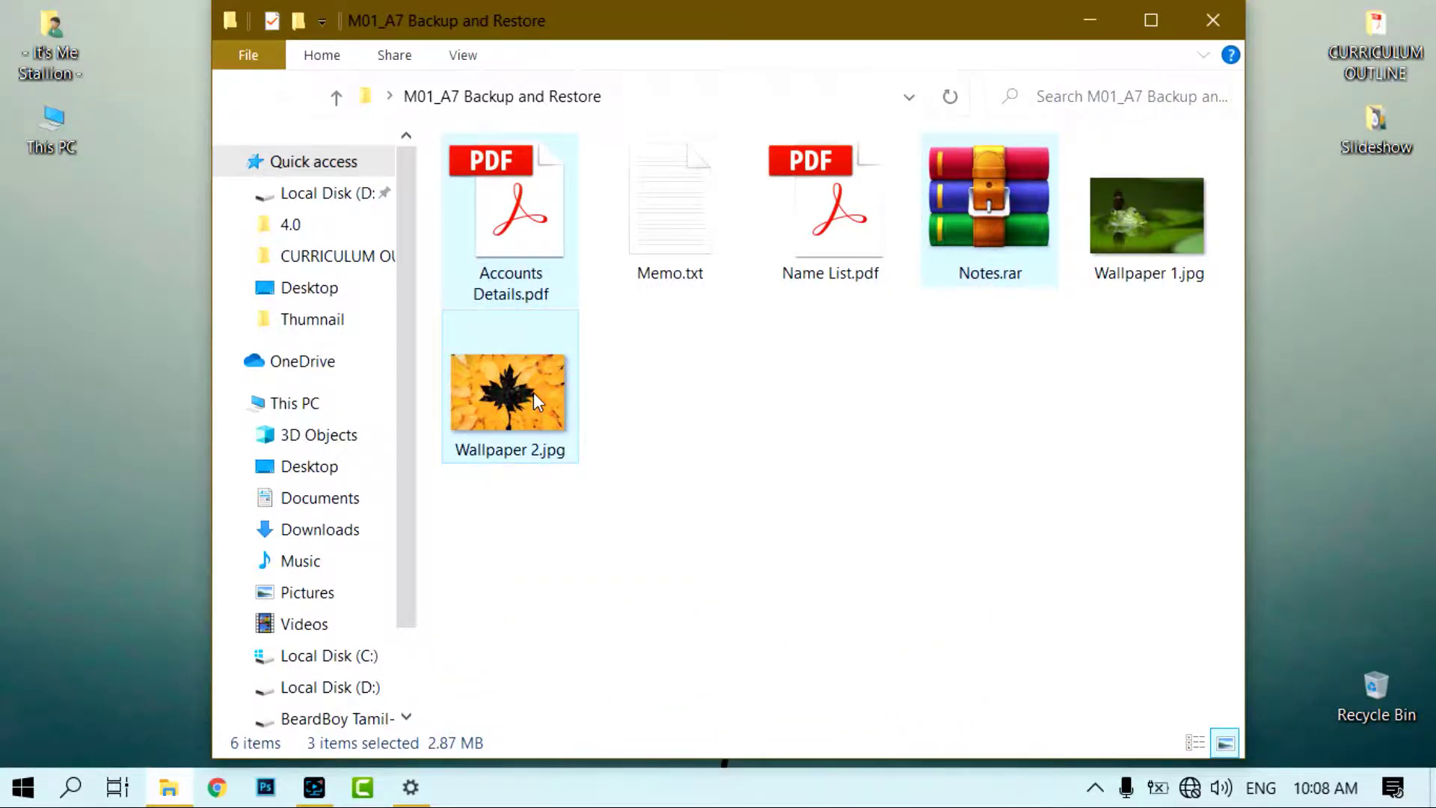
{"action": "right_click", "coordinate": [533, 392]}
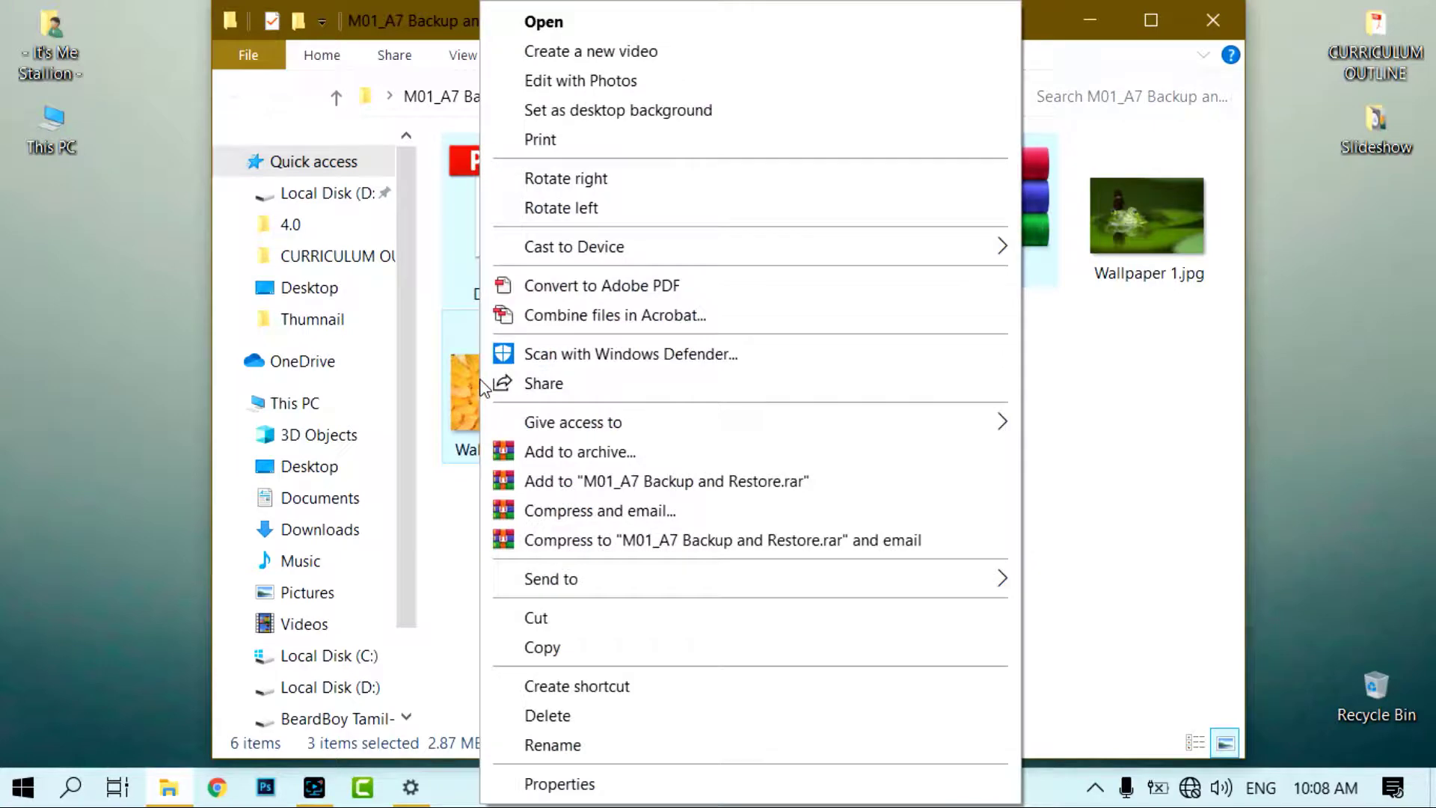
{"action": "left_click", "coordinate": [564, 716]}
{"action": "left_click", "coordinate": [1191, 24]}
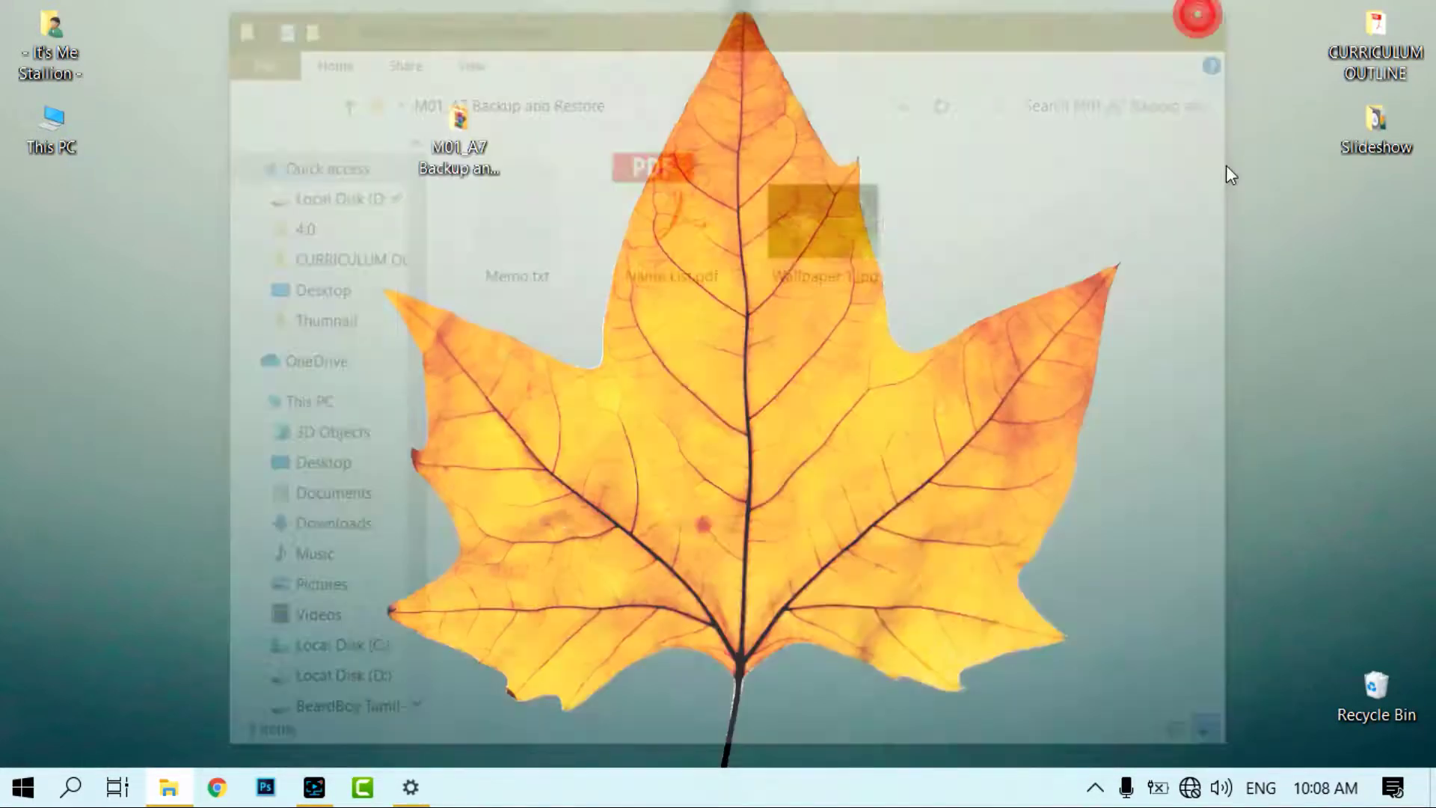
- Empty the Recycle Bin permanently, check its contents and close it
{"action": "right_click", "coordinate": [1368, 693]}
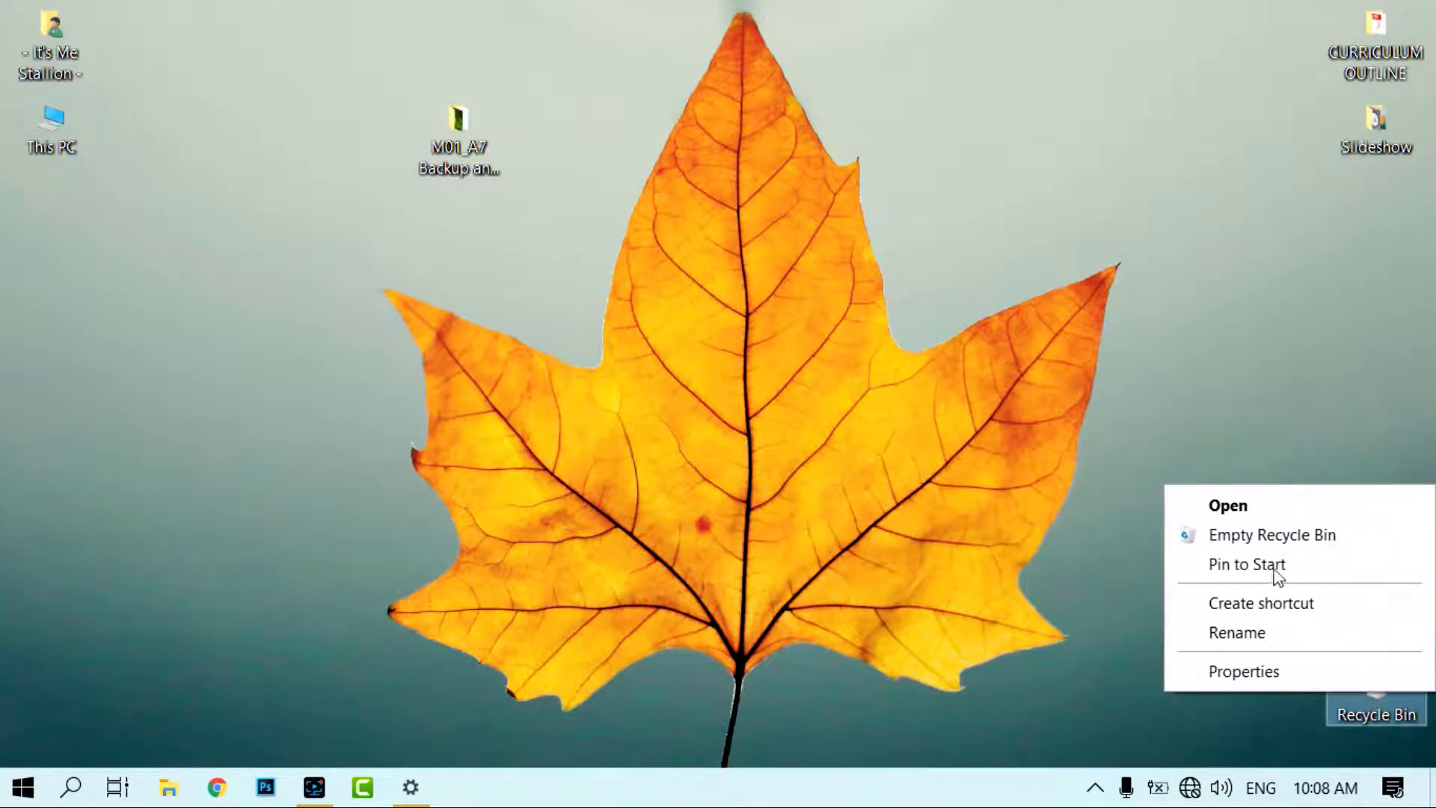
{"action": "left_click", "coordinate": [1273, 540]}
{"action": "left_click", "coordinate": [807, 413]}
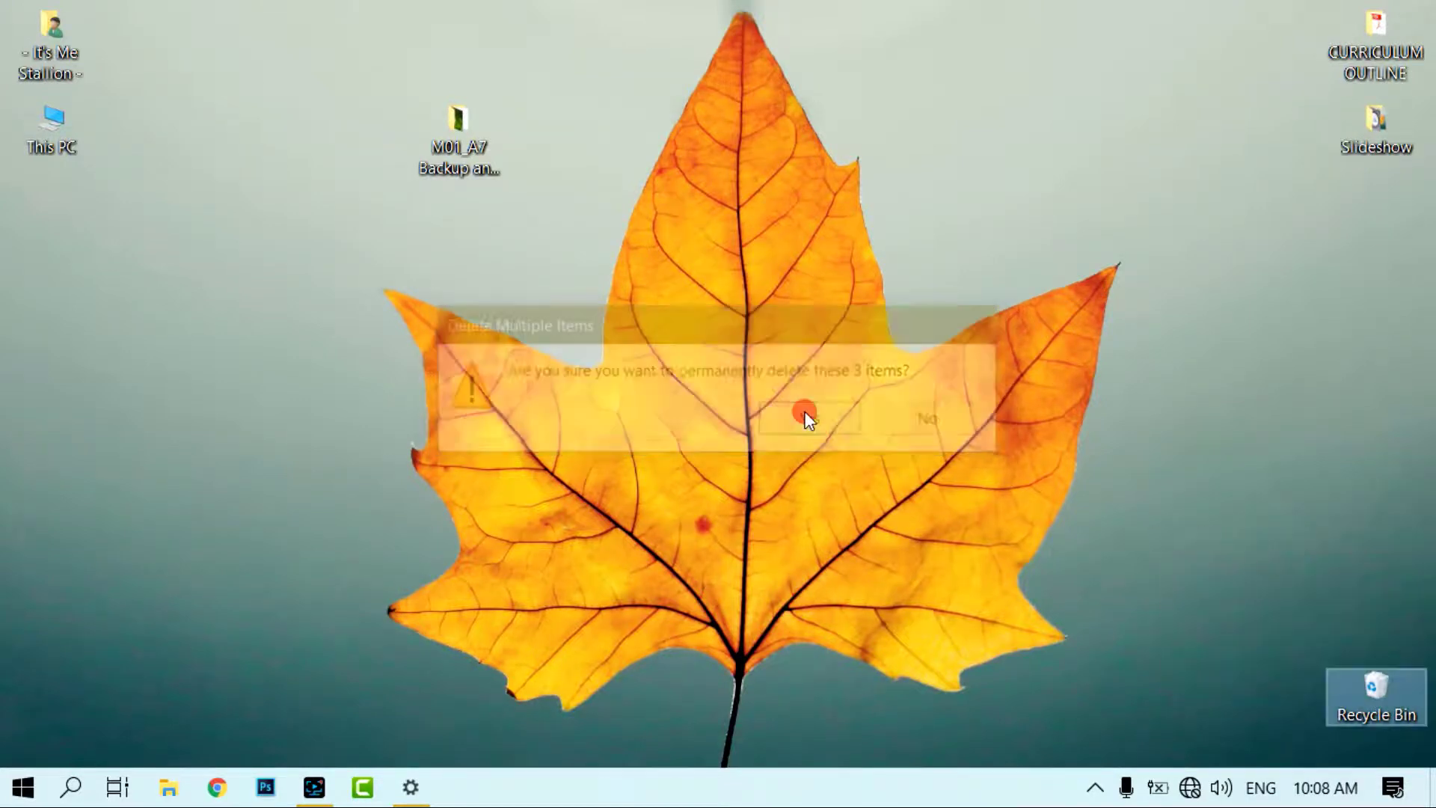
{"action": "double_click", "coordinate": [1389, 689]}
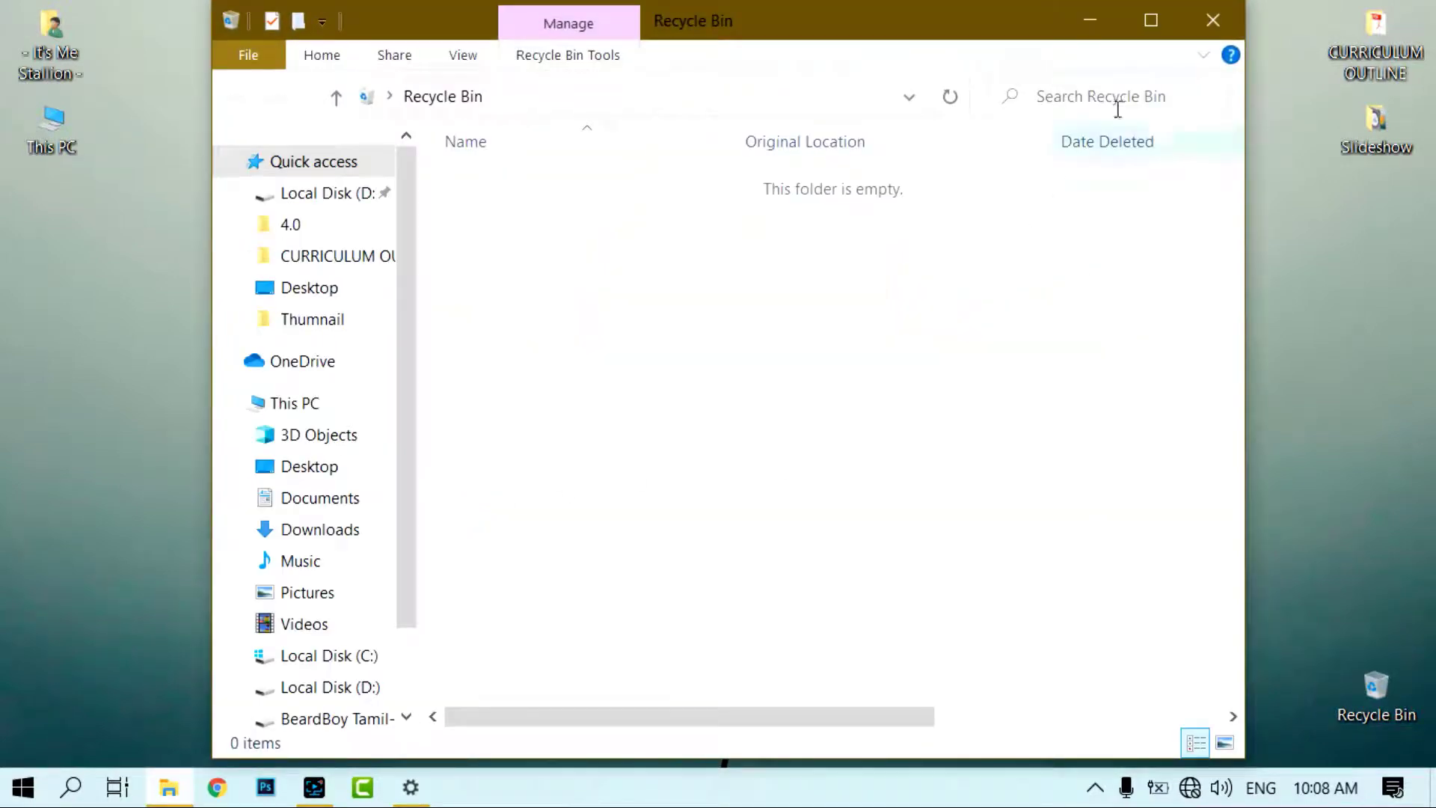
{"action": "left_click", "coordinate": [1213, 21]}
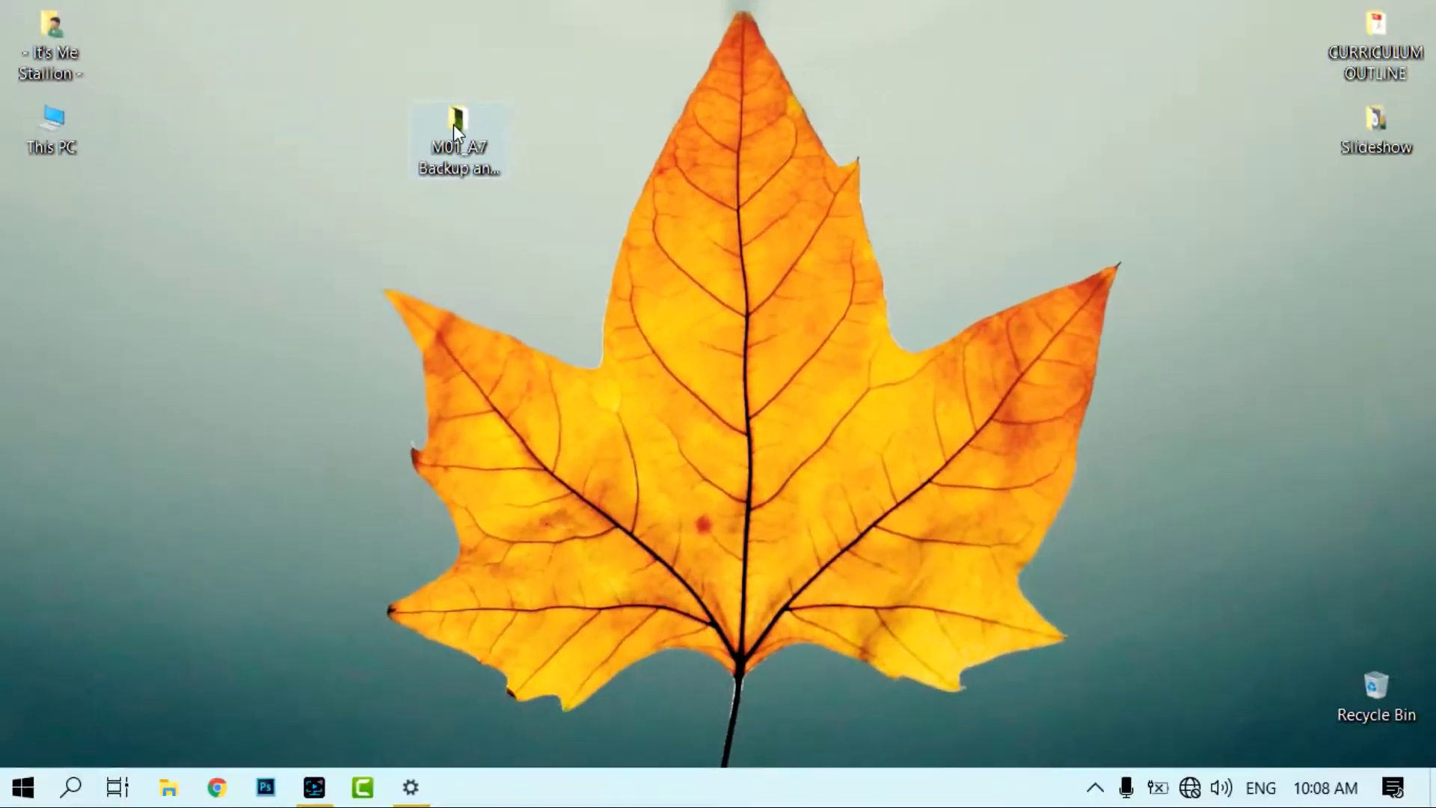
- Open today's previous version of the M01_A7 Backup and Restore folder in File History
{"action": "right_click", "coordinate": [1137, 333]}
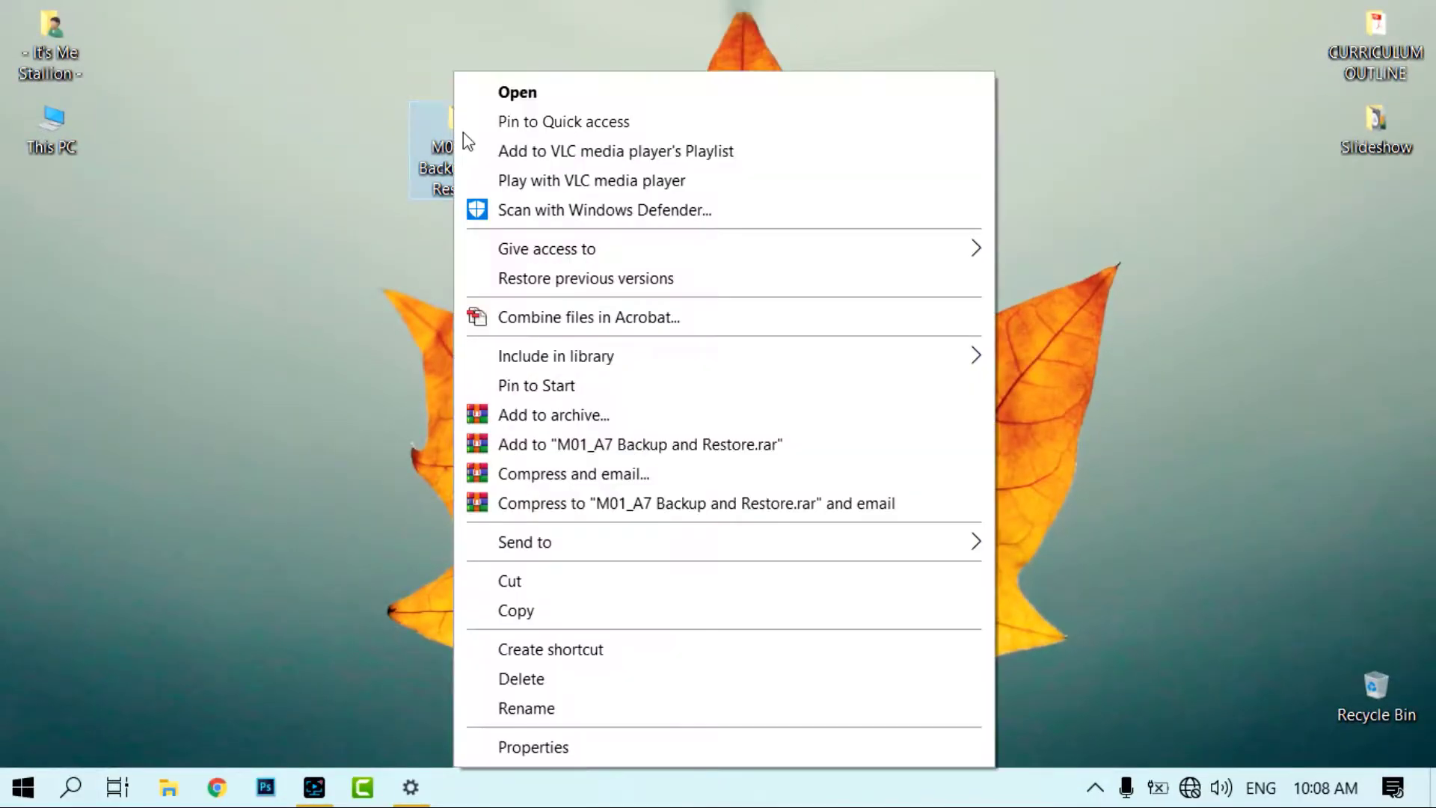
{"action": "left_click", "coordinate": [652, 280]}
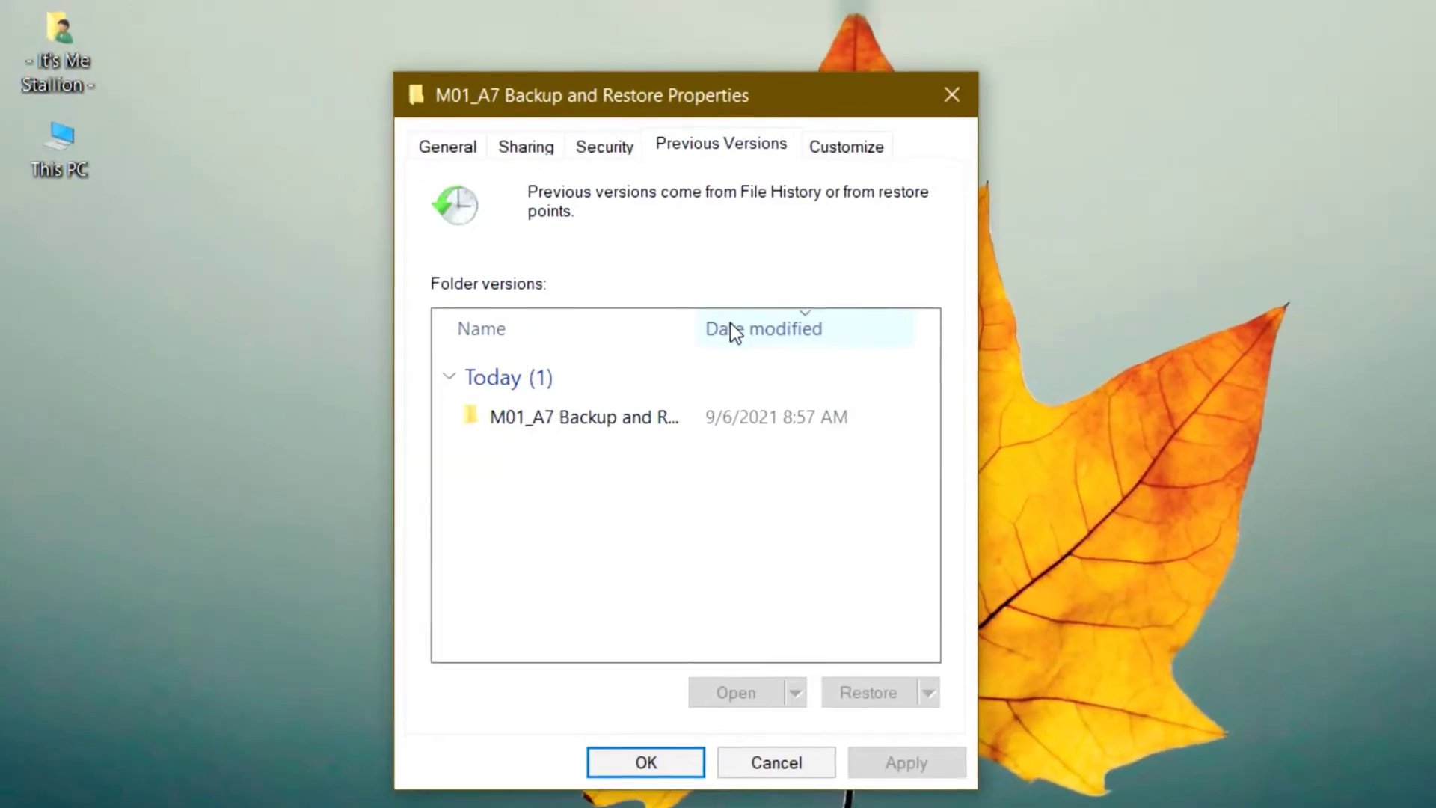
{"action": "left_click_drag", "start_coordinate": [665, 106], "coordinate": [719, 107]}
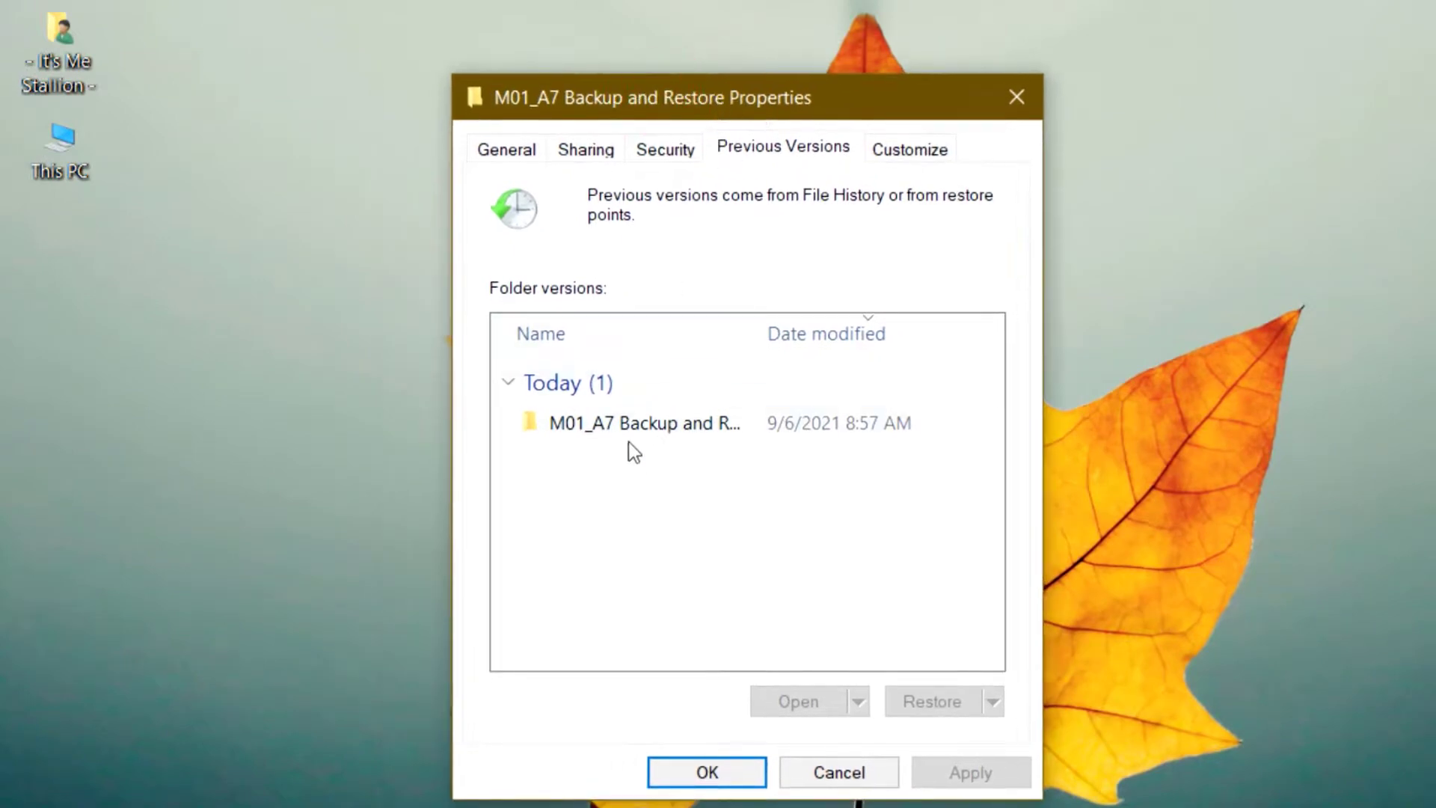
{"action": "left_click", "coordinate": [625, 429]}
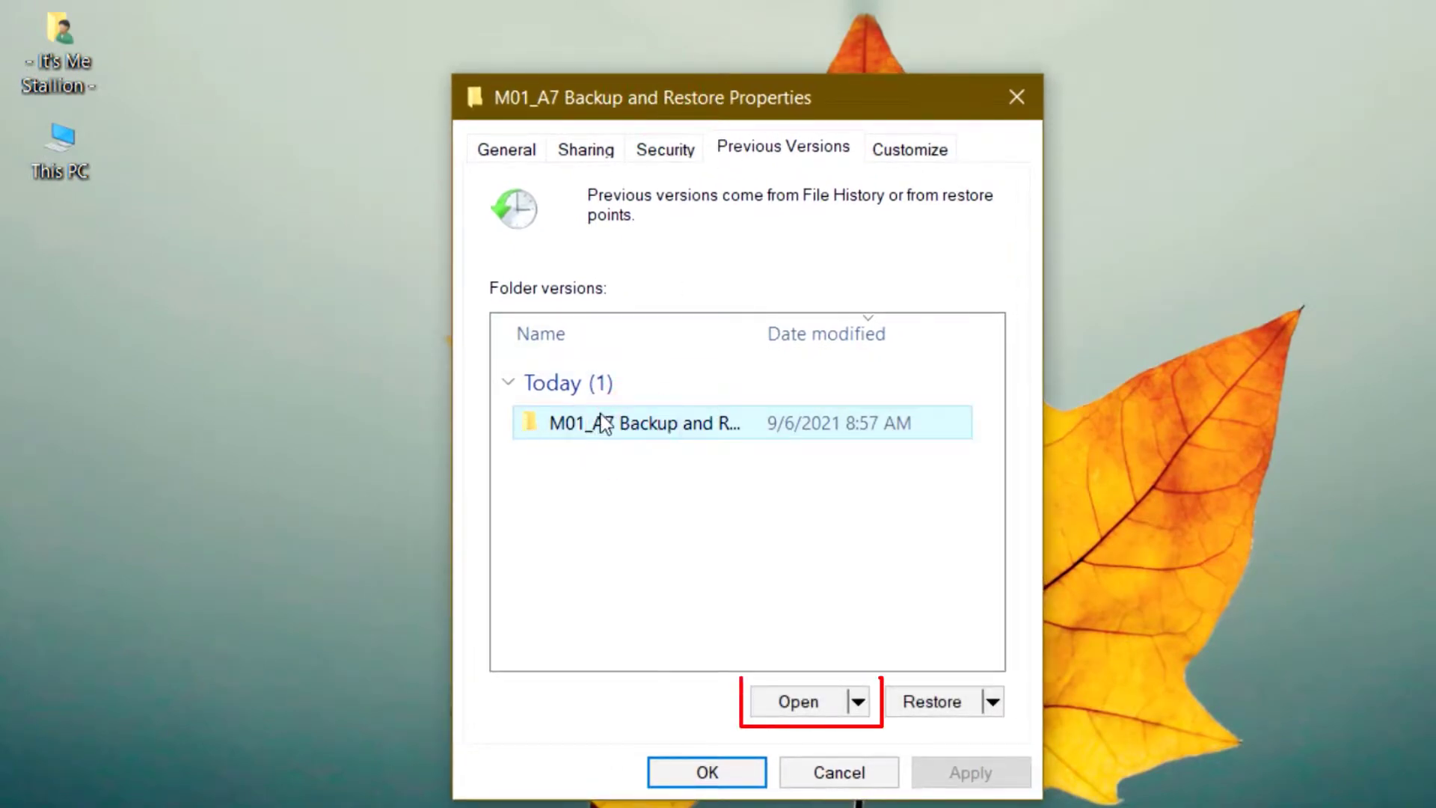
{"action": "left_click", "coordinate": [858, 704]}
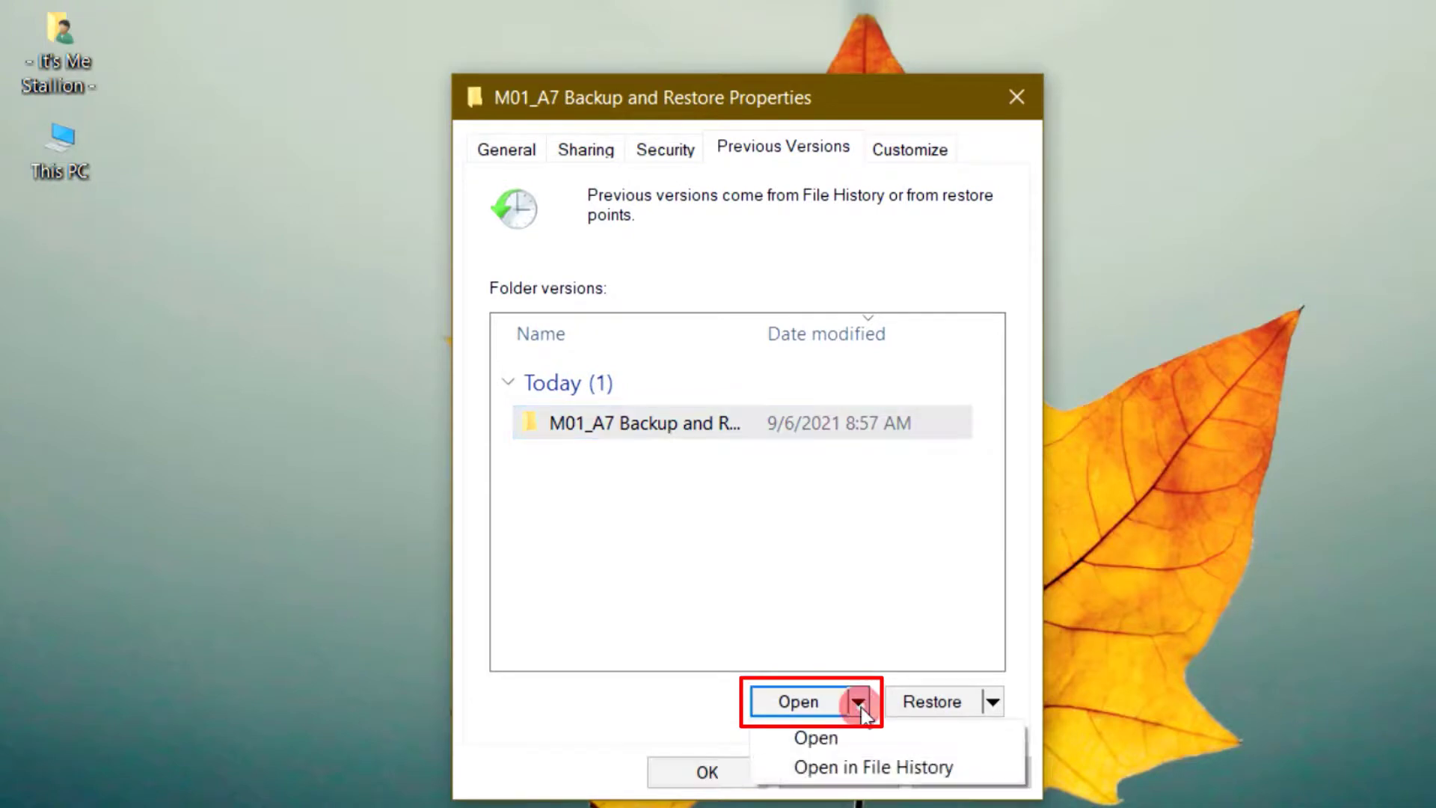
{"action": "left_click", "coordinate": [865, 770]}
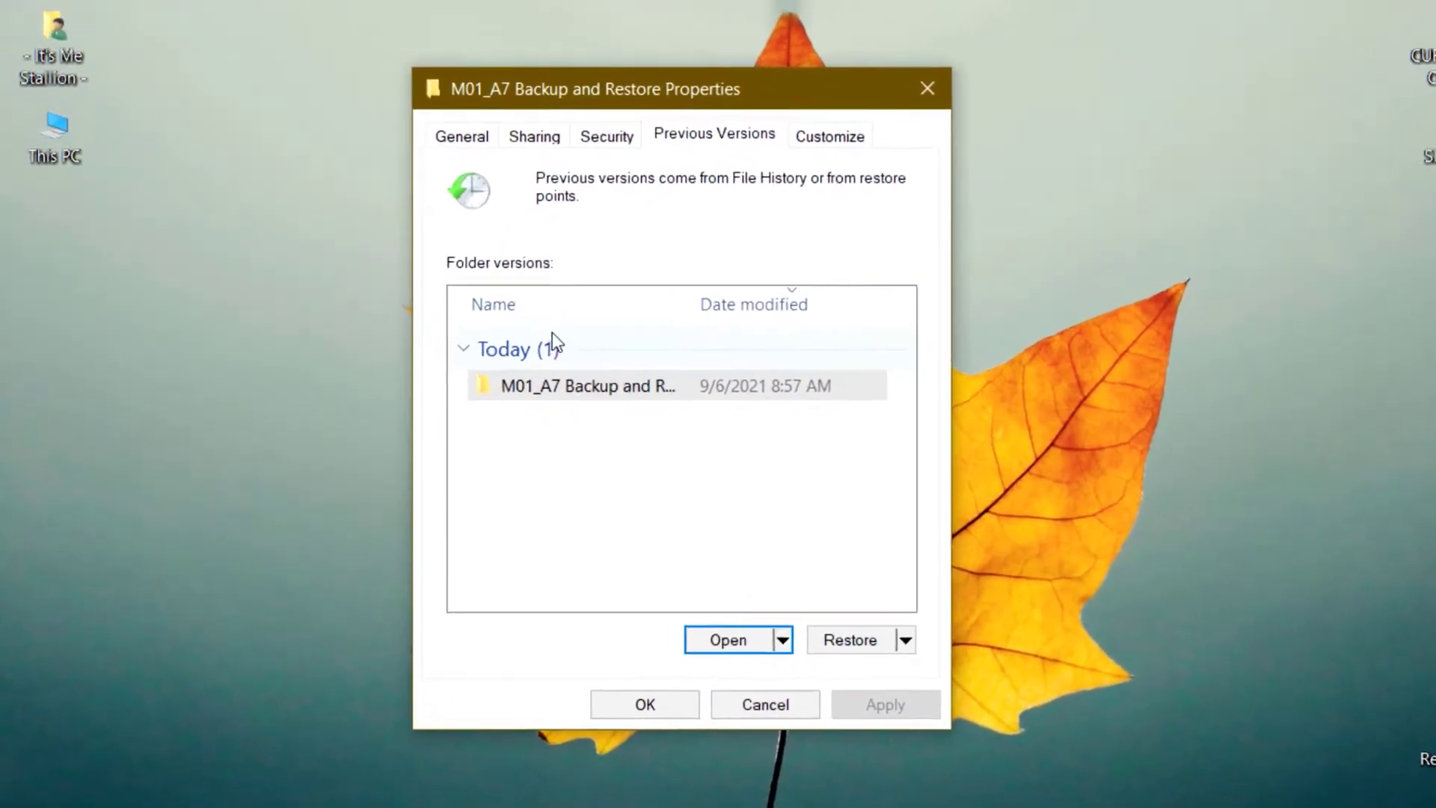
{"action": "key", "text": "Return"}
- Show the backed-up files as large icons and restore Notes.rar, Accounts Details.pdf and Wallpaper 2.jpg to their original location
{"action": "left_click", "coordinate": [1224, 593]}
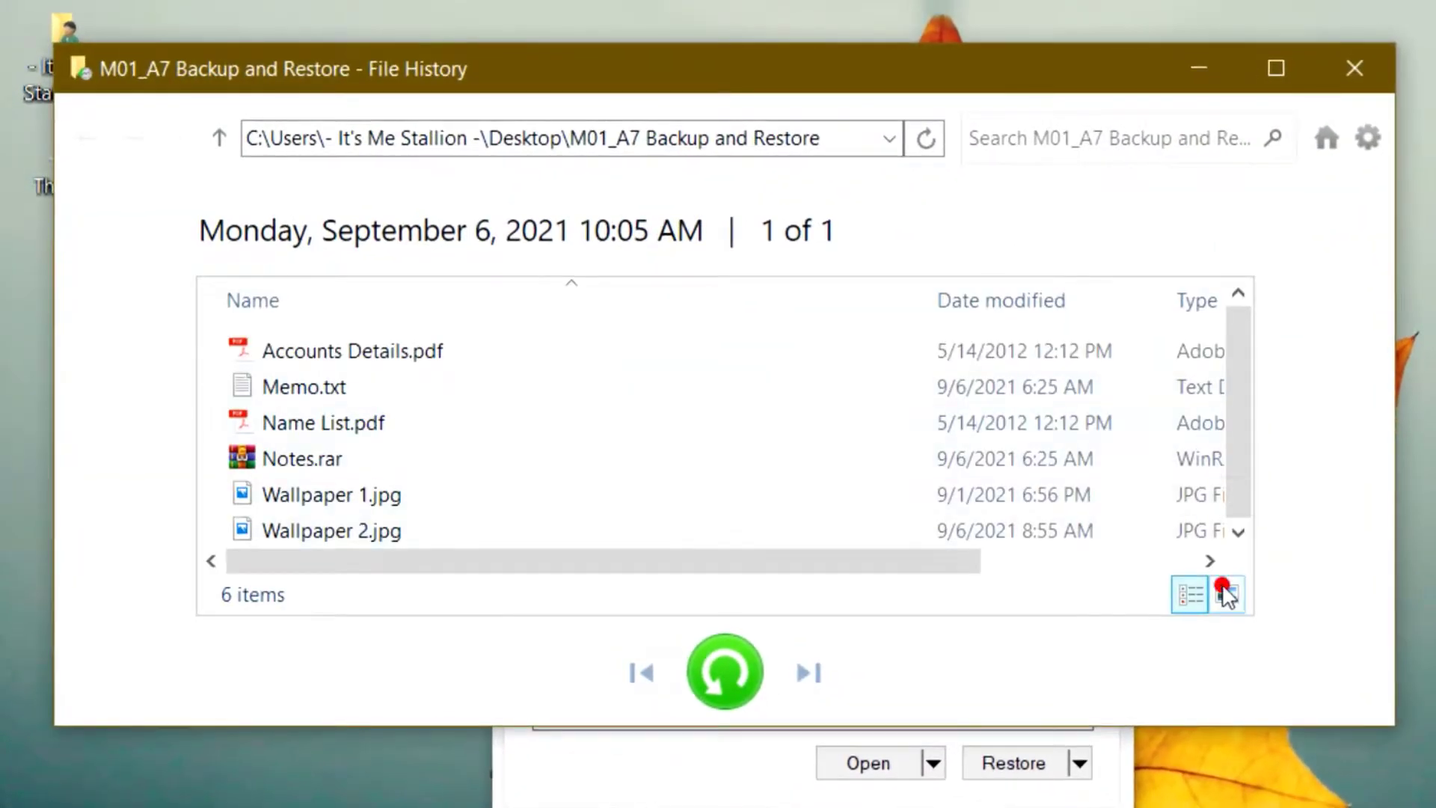
{"action": "mouse_move", "coordinate": [1246, 372]}
{"action": "left_mouse_down"}
{"action": "mouse_move", "coordinate": [1267, 465]}
{"action": "mouse_move", "coordinate": [1236, 334]}
{"action": "mouse_move", "coordinate": [1251, 361]}
{"action": "left_mouse_up"}
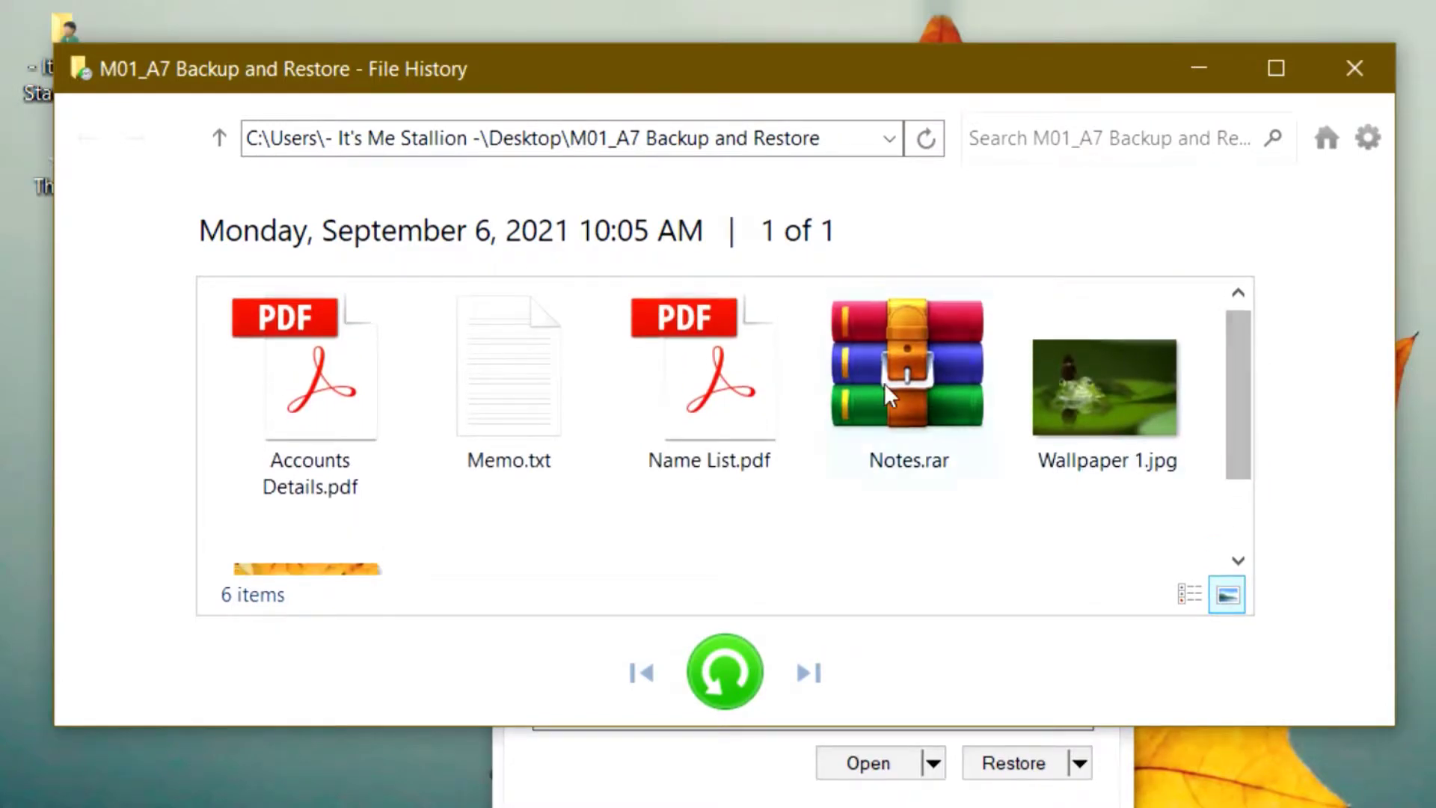
{"action": "left_click", "coordinate": [884, 383]}
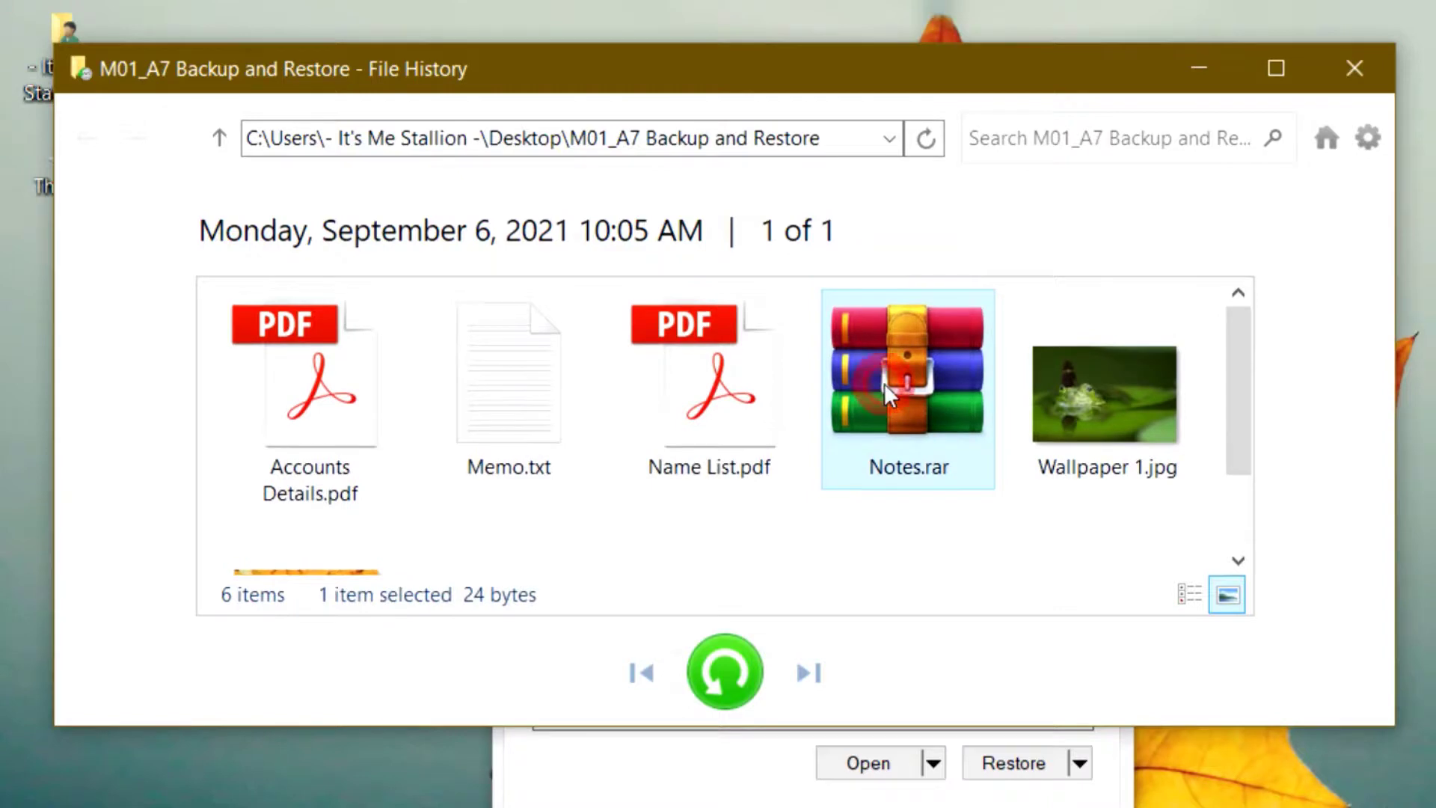
{"action": "left_click", "coordinate": [369, 394], "text": "ctrl"}
{"action": "scroll", "coordinate": [529, 484], "scroll_direction": "down", "scroll_amount": 2}
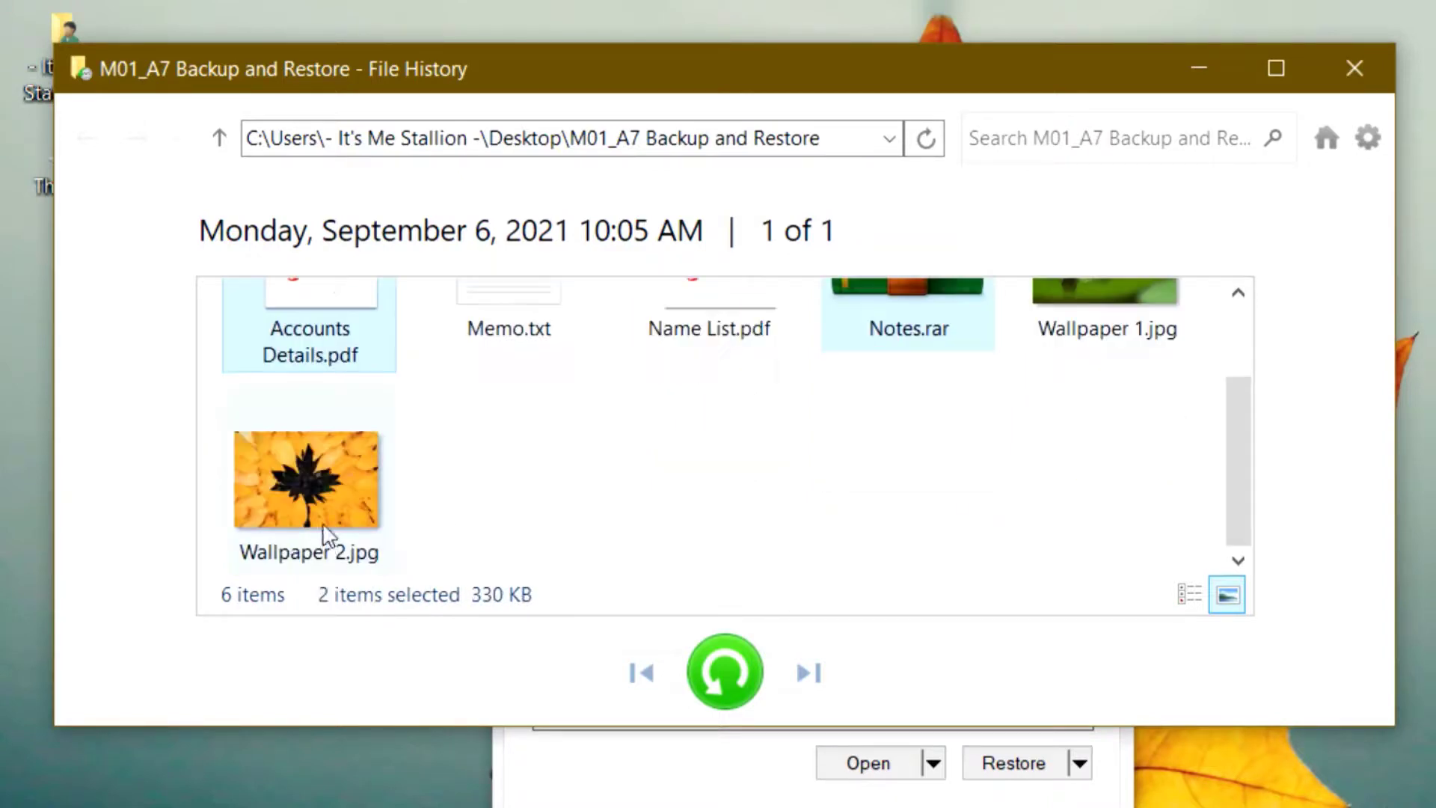
{"action": "left_click", "coordinate": [322, 503], "text": "ctrl"}
{"action": "scroll", "coordinate": [707, 535], "scroll_direction": "up", "scroll_amount": 2}
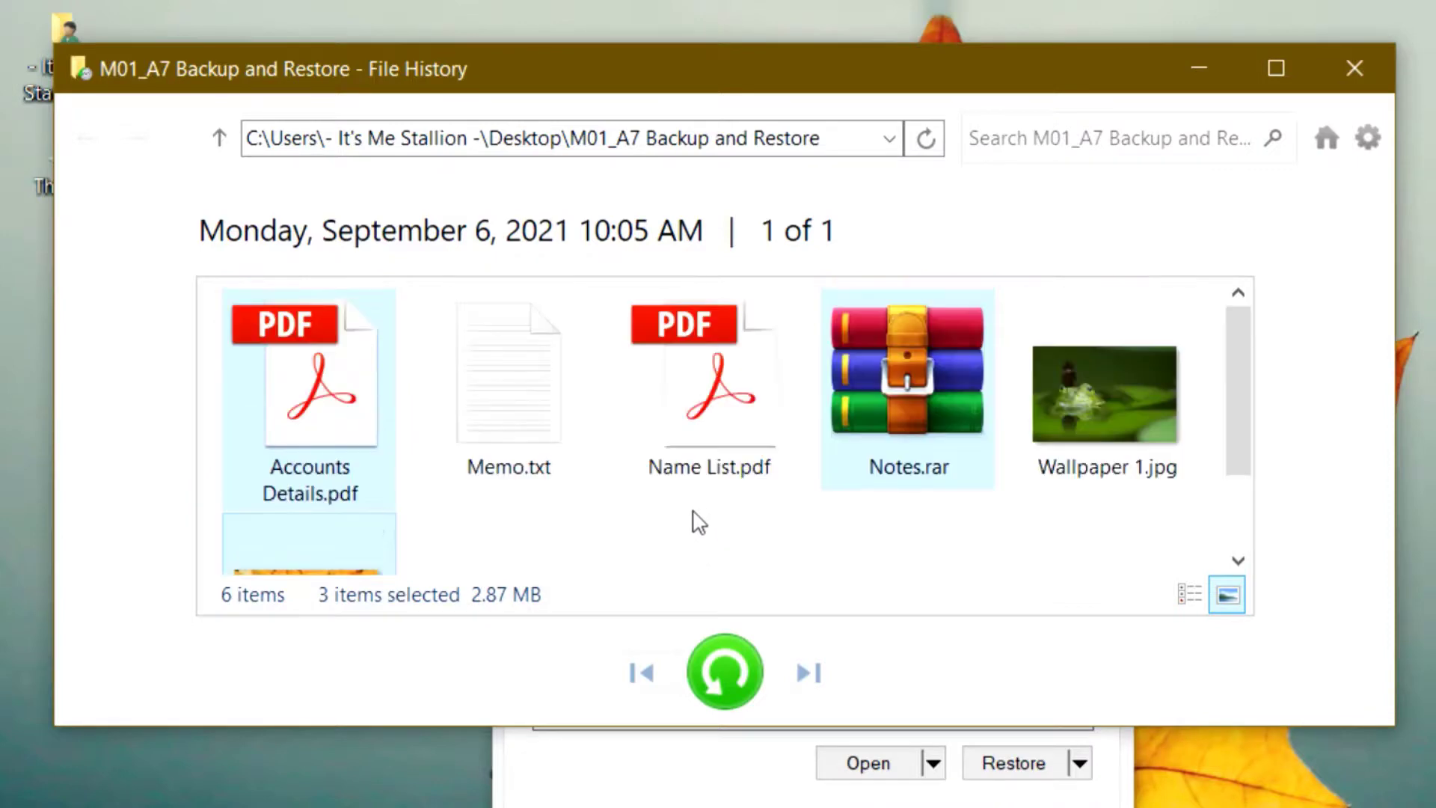
{"action": "left_click", "coordinate": [726, 672]}
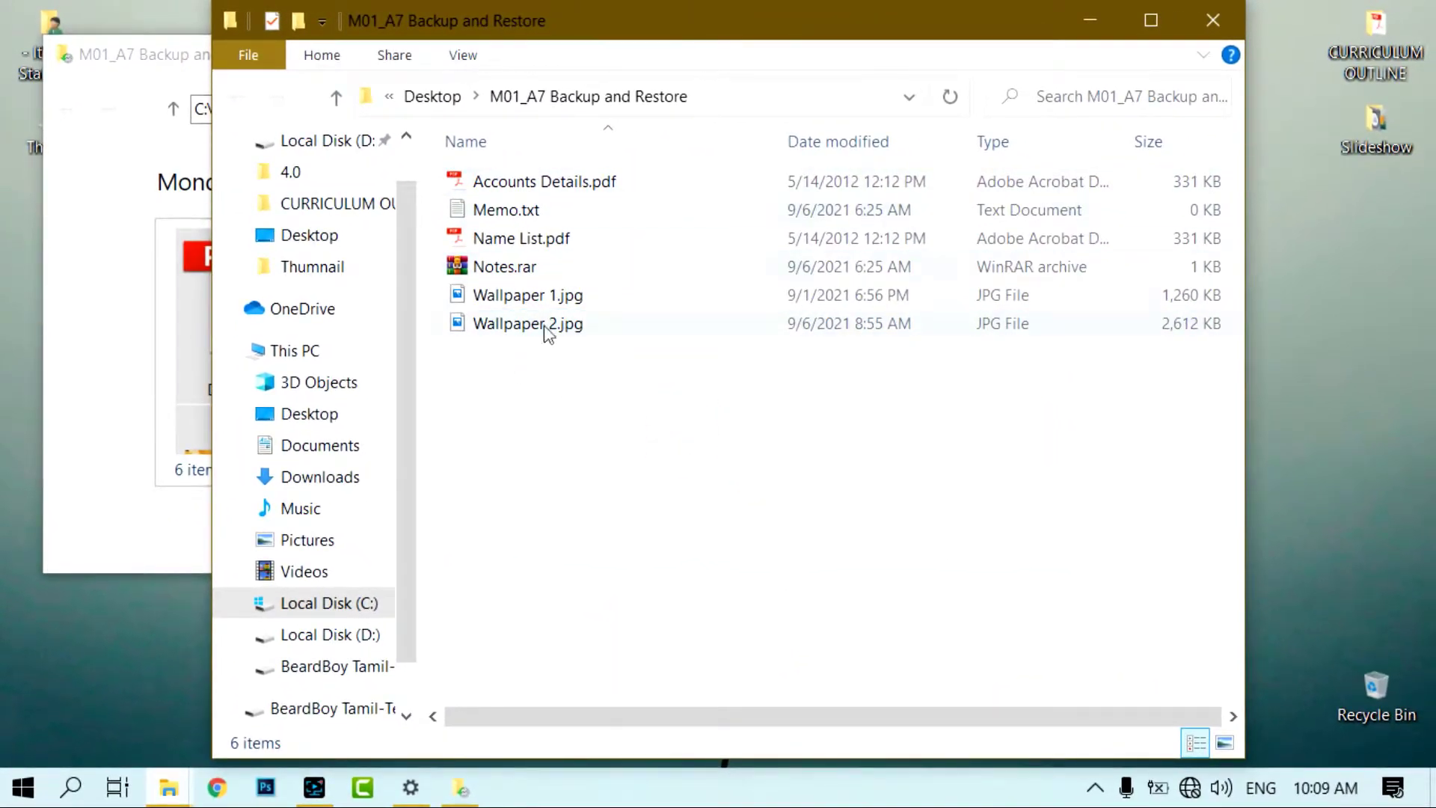
- Close the restore windows, reopen the M01_A7 Backup and Restore folder from the desktop and select all its files to check them
{"action": "left_click", "coordinate": [1223, 22]}
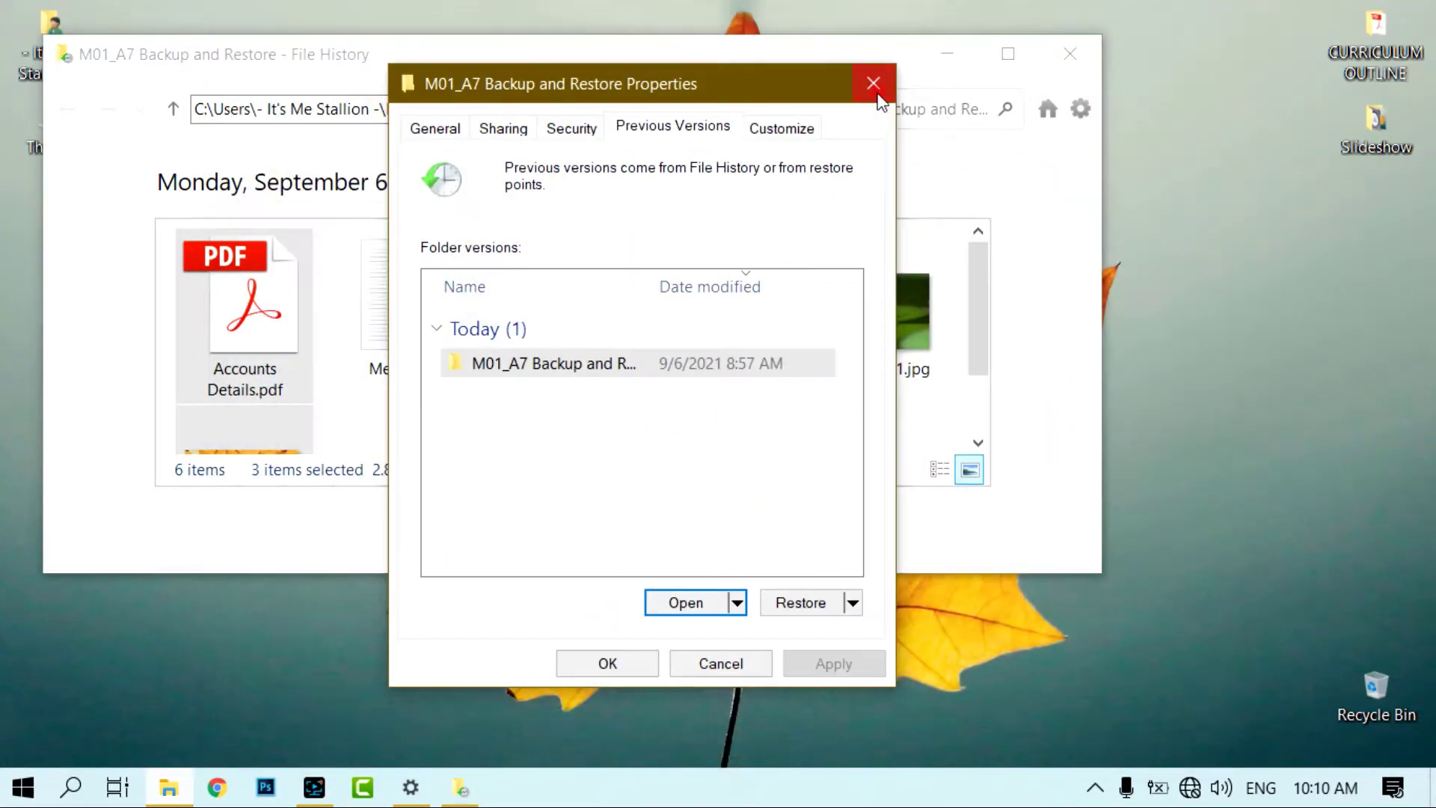
{"action": "left_click", "coordinate": [873, 83]}
{"action": "left_click", "coordinate": [1070, 54]}
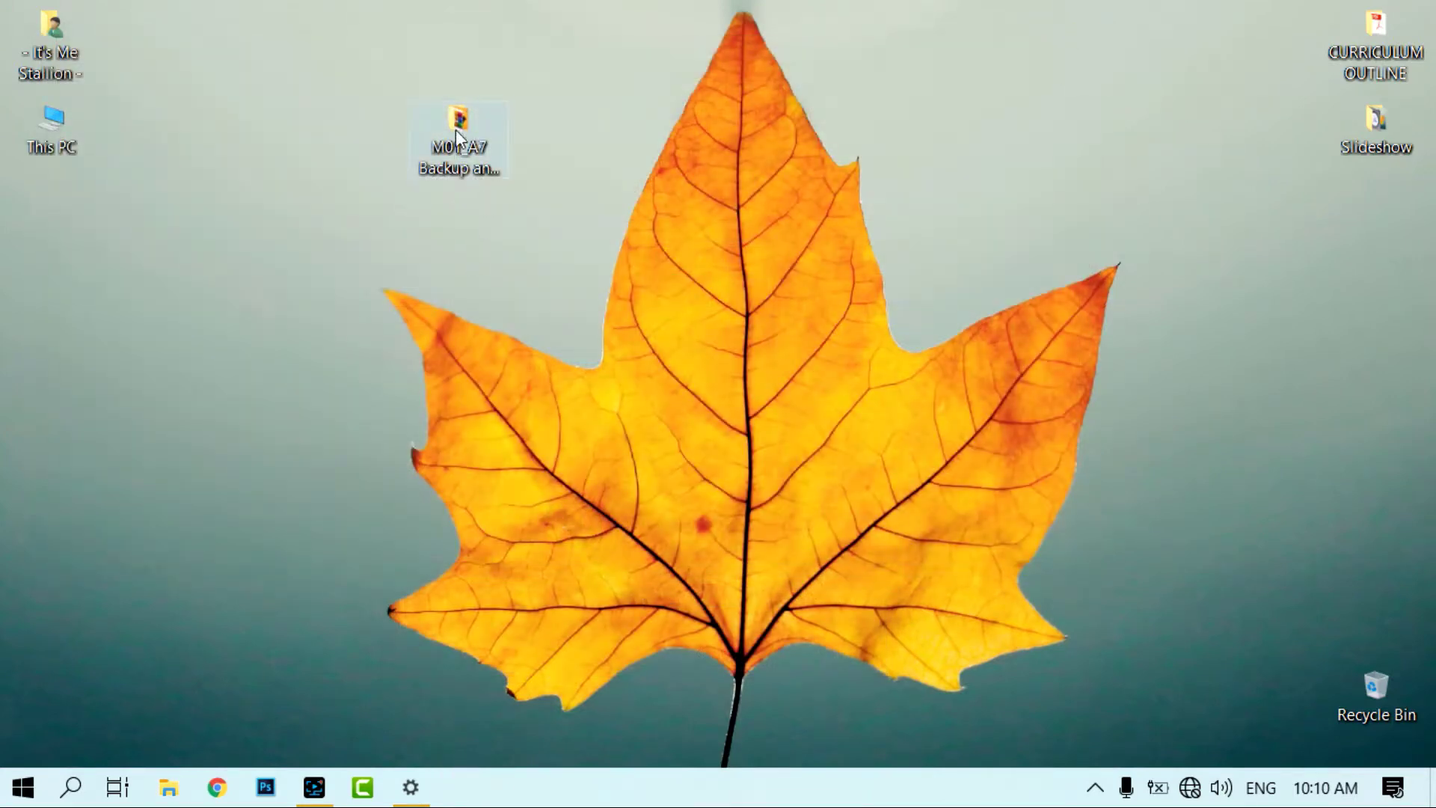
{"action": "double_click", "coordinate": [471, 121]}
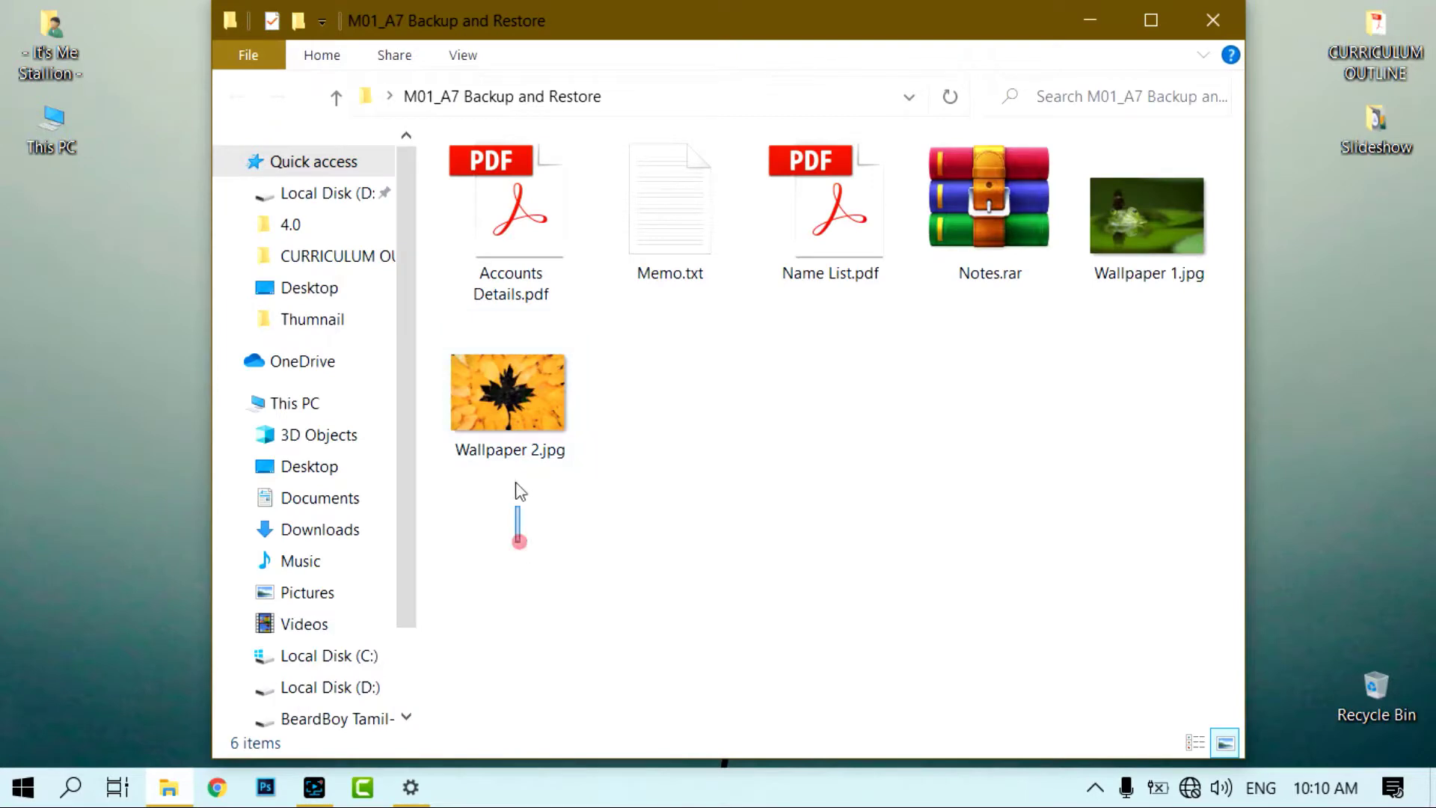
{"action": "left_click_drag", "start_coordinate": [513, 541], "coordinate": [1129, 222]}
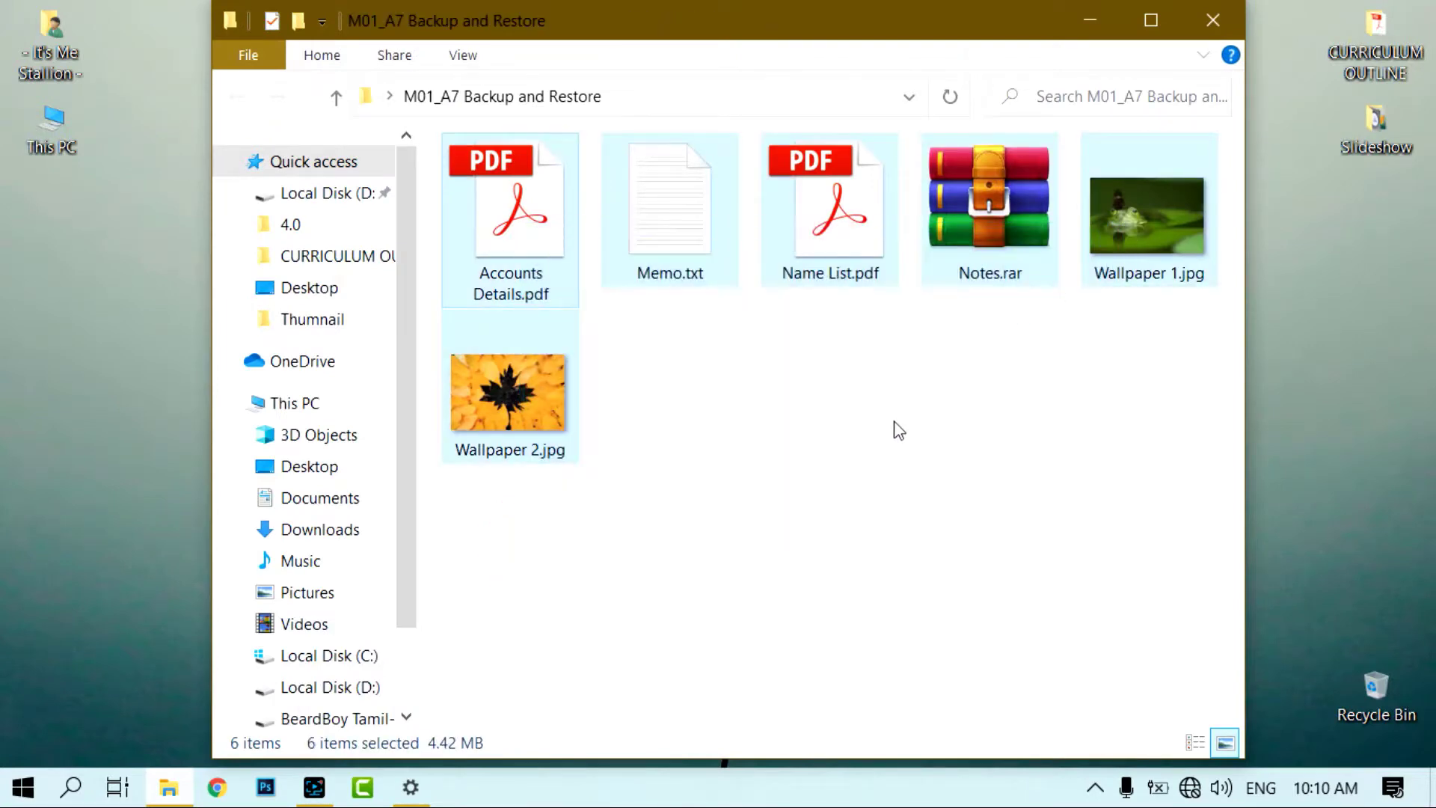